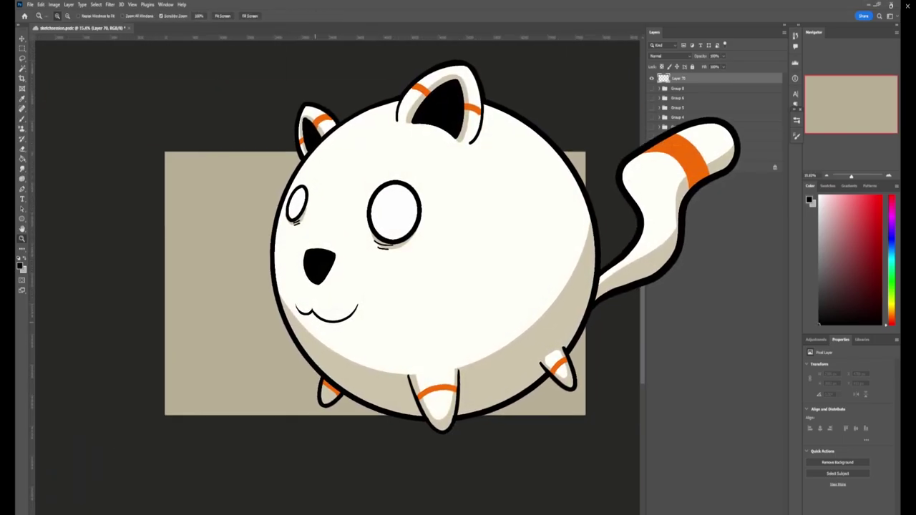
# - Zoom in on the beige canvas and pick the Brush tool for sketching
pyautogui.scroll(1, 455, 330)
pyautogui.press('b')
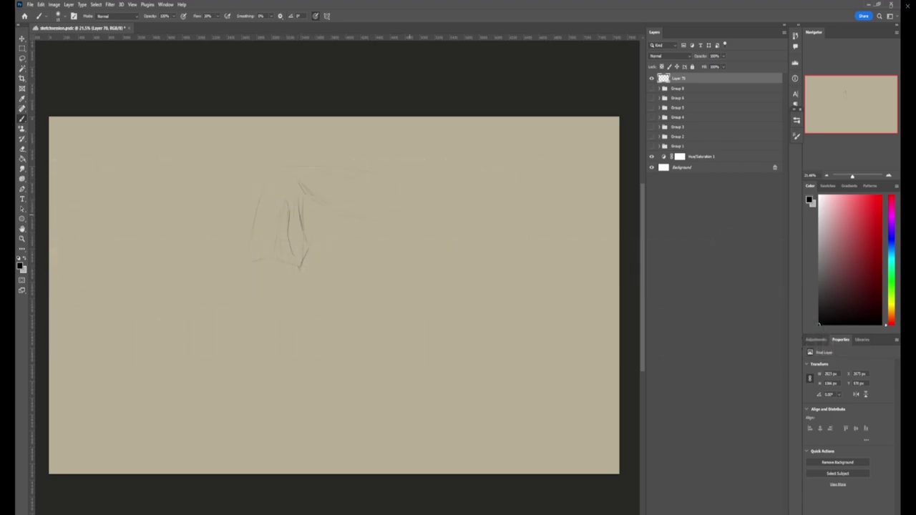
# - Sketch the shirt's shoulder and collar lines, erasing stray parts of them
pyautogui.moveTo(368, 170); pyautogui.dragTo(405, 185)
pyautogui.moveTo(318, 166)
pyautogui.mouseDown()
pyautogui.moveTo(279, 172)
pyautogui.moveTo(256, 188)
pyautogui.mouseUp()
pyautogui.moveTo(318, 165)
pyautogui.mouseDown()
pyautogui.moveTo(337, 178)
pyautogui.moveTo(360, 168)
pyautogui.mouseUp()
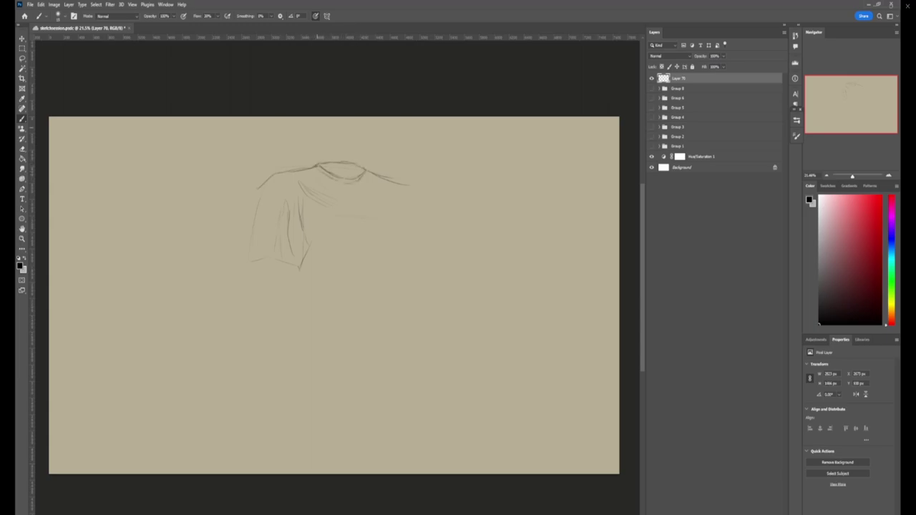
pyautogui.moveTo(368, 175)
pyautogui.mouseDown()
pyautogui.moveTo(335, 182)
pyautogui.moveTo(316, 169)
pyautogui.mouseUp()
pyautogui.press('e')
pyautogui.moveTo(398, 183); pyautogui.dragTo(379, 176)
pyautogui.moveTo(317, 165)
pyautogui.mouseDown()
pyautogui.moveTo(274, 173)
pyautogui.moveTo(315, 170)
pyautogui.mouseUp()
pyautogui.press('b')
# - Rotate the sketch slightly and draw a faint 10%-flow line down the shirt's right side
pyautogui.hotkey('ctrl', 't')
pyautogui.moveTo(458, 147); pyautogui.dragTo(447, 123)
pyautogui.press('Return')
pyautogui.hotkey('shift', '1')
pyautogui.moveTo(404, 194); pyautogui.dragTo(413, 283)
pyautogui.press('e')
pyautogui.press('b')
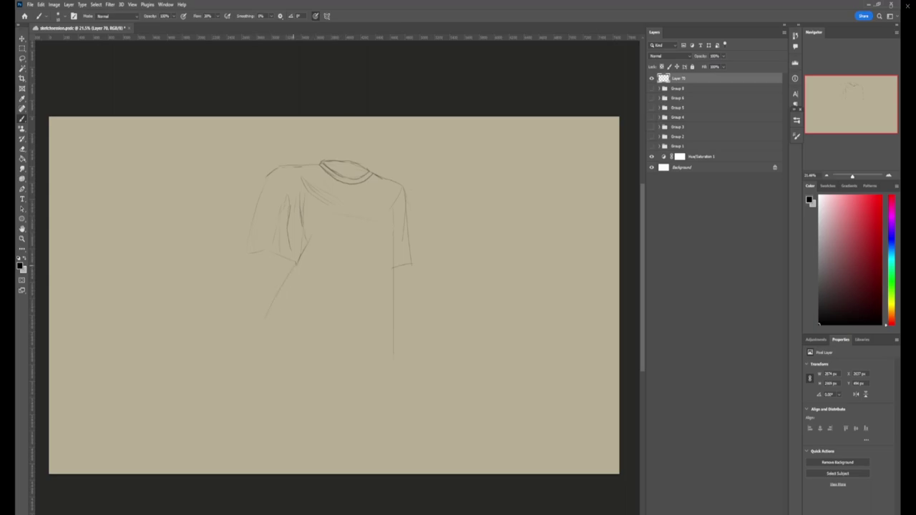
# - Lasso the left sleeve and shift it right, then make Layer 70 active
pyautogui.press('l')
pyautogui.moveTo(219, 143); pyautogui.dragTo(214, 315)
pyautogui.hotkey('ctrl', 't')
pyautogui.moveTo(236, 219); pyautogui.dragTo(247, 218)
pyautogui.press('Return')
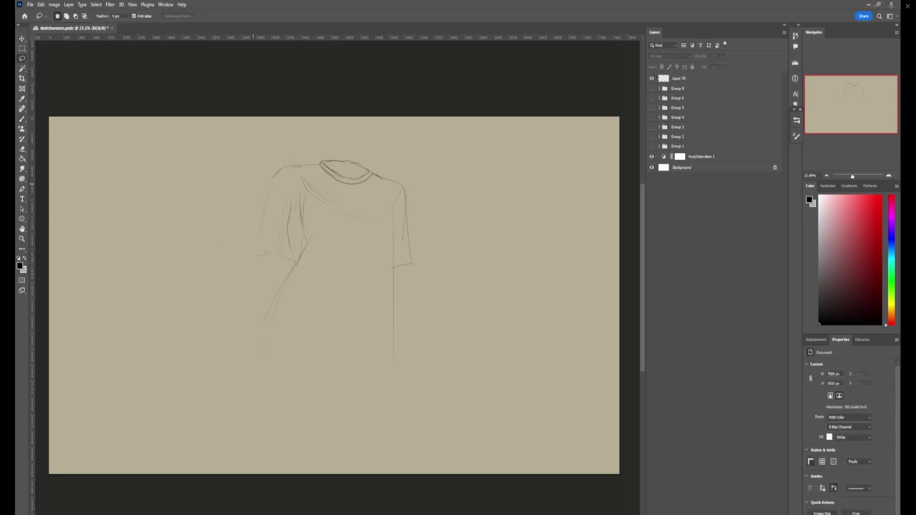
pyautogui.press('b')
pyautogui.press('l')
pyautogui.click(687, 78)
pyautogui.press('b')
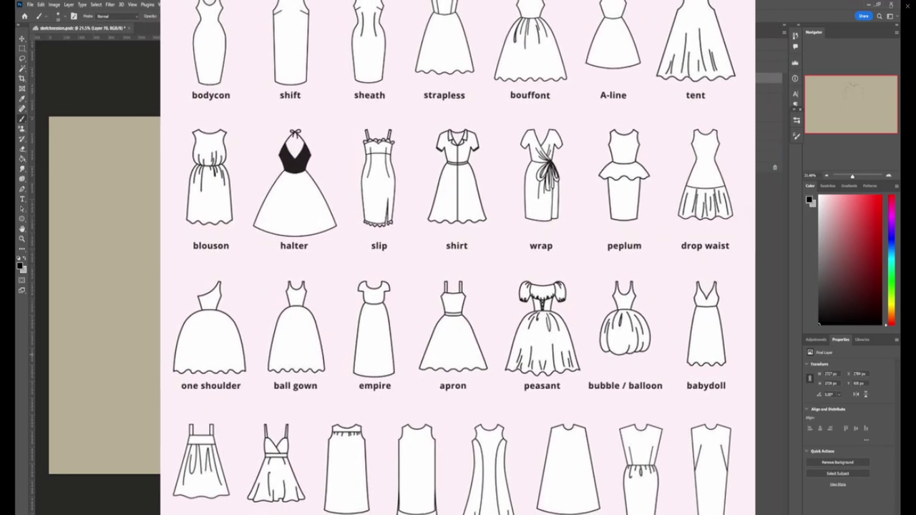
pyautogui.press('e')
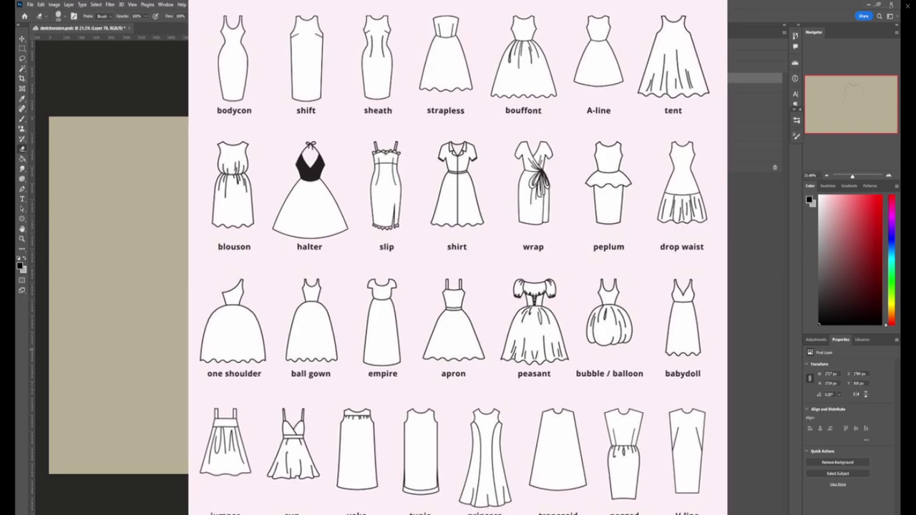
pyautogui.hotkey('ctrl', '0')
# - Flip and squeeze the copied curve into the shirt's right side and draw a vertical fold line
pyautogui.press('b')
pyautogui.hotkey('ctrl', 't')
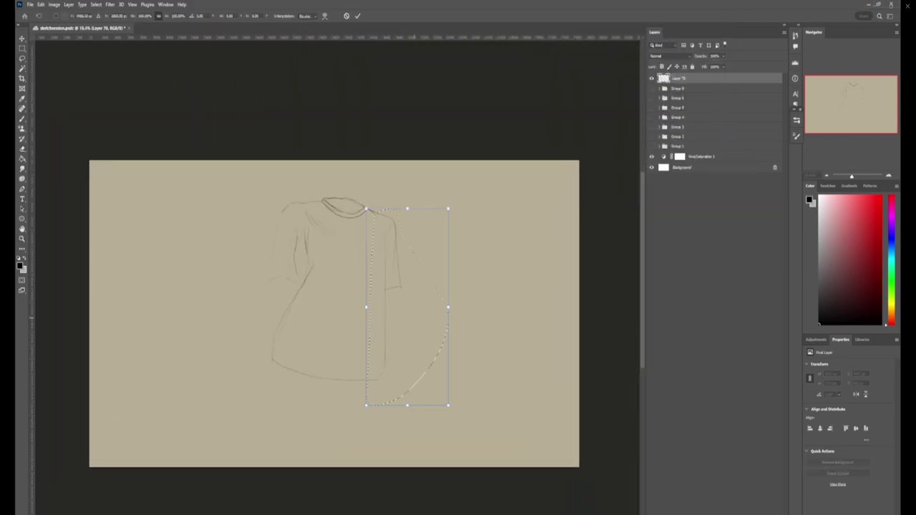
pyautogui.moveTo(445, 306); pyautogui.dragTo(419, 197)
pyautogui.press('Return')
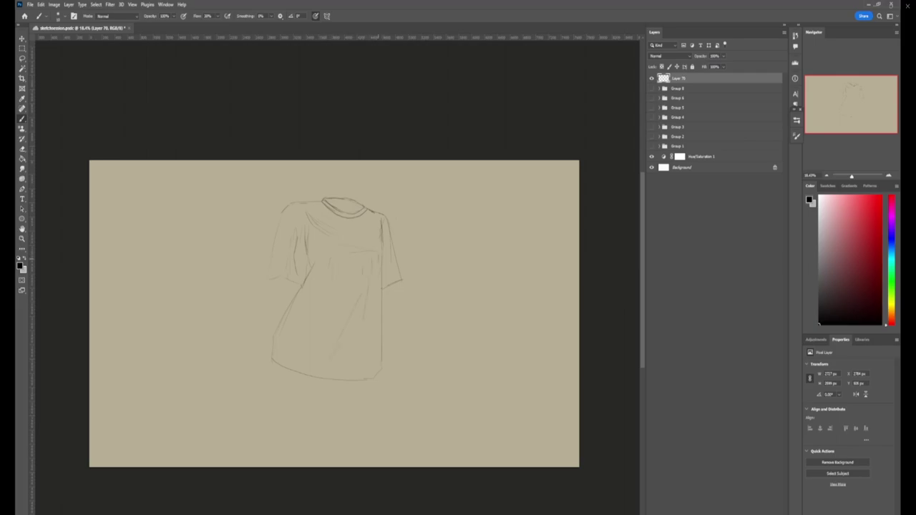
pyautogui.moveTo(377, 287); pyautogui.dragTo(377, 348)
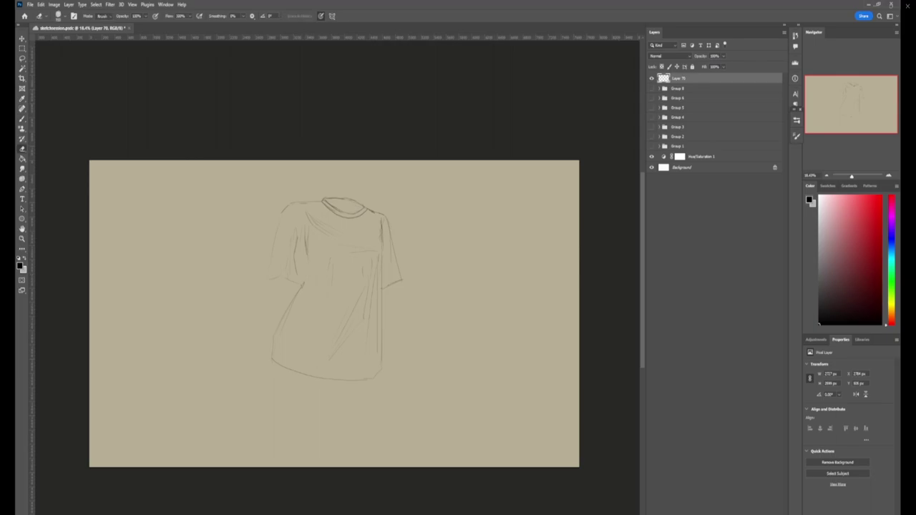
# - Transform the shirt's lower-left portion and darken its lower-left edge line
pyautogui.press('l')
pyautogui.moveTo(305, 290); pyautogui.dragTo(337, 390)
pyautogui.hotkey('ctrl', 't')
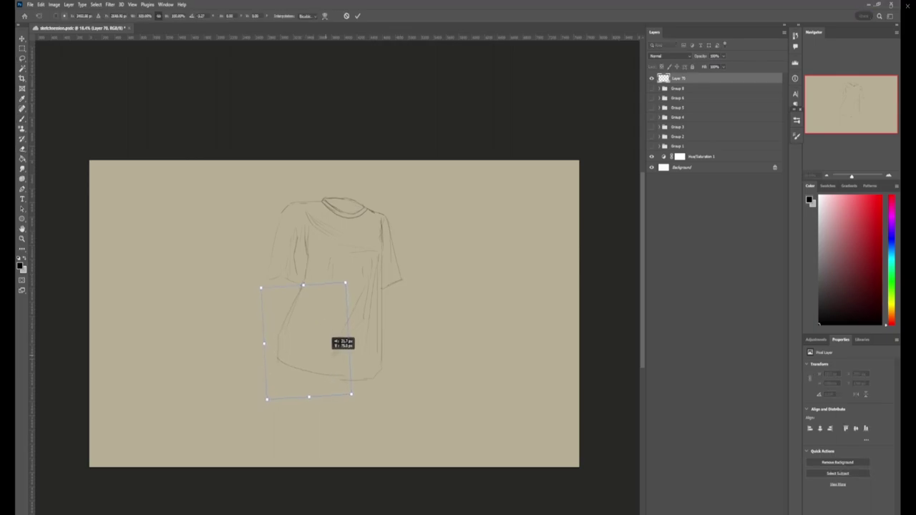
pyautogui.press('Return')
pyautogui.hotkey('ctrl', 'd')
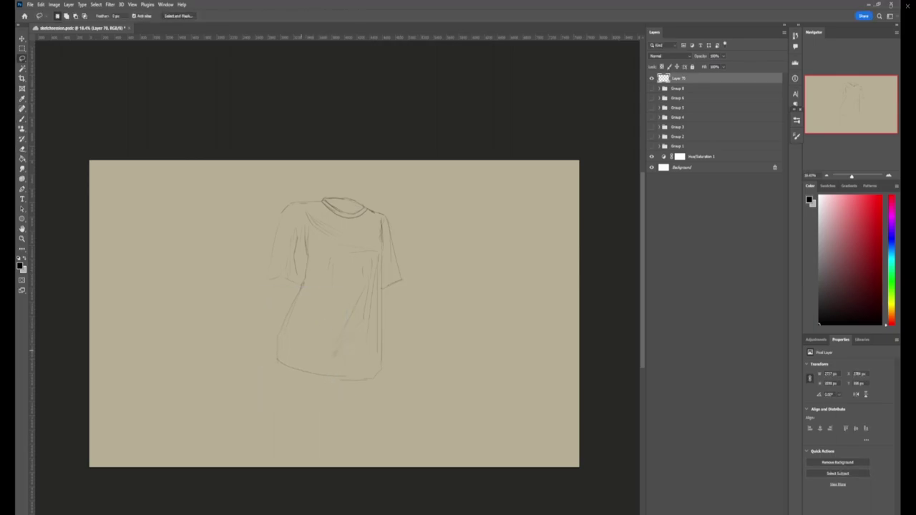
pyautogui.press('b')
pyautogui.moveTo(279, 341)
pyautogui.mouseDown()
pyautogui.moveTo(289, 313)
pyautogui.moveTo(279, 358)
pyautogui.mouseUp()
pyautogui.press('e')
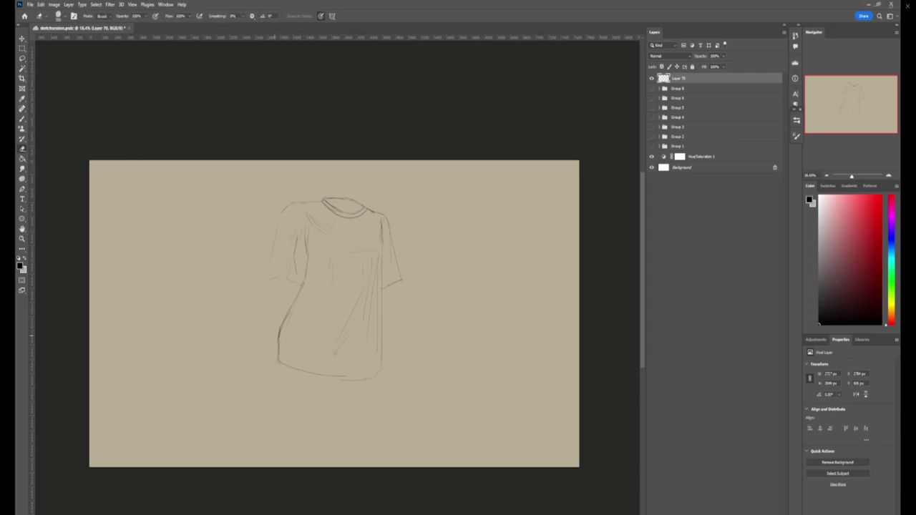
# - Nudge the lower-left edge line slightly to the right
pyautogui.press('l')
pyautogui.moveTo(270, 286); pyautogui.dragTo(315, 386)
pyautogui.hotkey('ctrl', 't')
pyautogui.moveTo(286, 336); pyautogui.dragTo(291, 336)
pyautogui.press('Return')
pyautogui.hotkey('ctrl', 'd')
pyautogui.press('b')
# - Lasso the left sleeve and adjust it with Free Transform
pyautogui.press('l')
pyautogui.scroll(-2, 304, 282)
pyautogui.scroll(2, 304, 282)
pyautogui.moveTo(297, 202)
pyautogui.mouseDown()
pyautogui.moveTo(313, 215)
pyautogui.moveTo(301, 202)
pyautogui.mouseUp()
pyautogui.hotkey('ctrl', 't')
pyautogui.press('Return')
pyautogui.hotkey('ctrl', 'd')
# - Create Layer 71 and trace a polygonal selection around the shirt's edges, shoulders and sleeves
pyautogui.hotkey('ctrl', 'shift', 'alt', 'n')
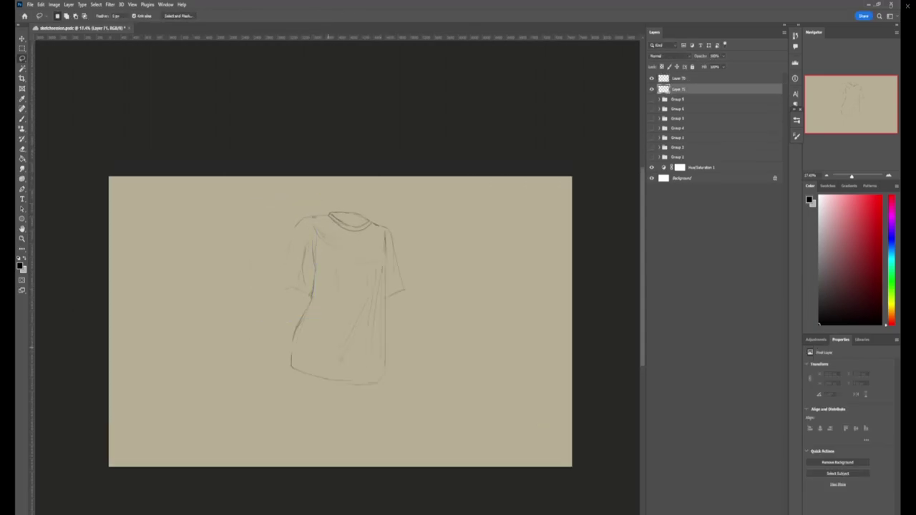
pyautogui.hotkey('shift', 'l')
pyautogui.moveTo(385, 309); pyautogui.dragTo(385, 371)
pyautogui.moveTo(389, 297)
pyautogui.mouseDown()
pyautogui.moveTo(396, 243)
pyautogui.moveTo(385, 372)
pyautogui.mouseUp()
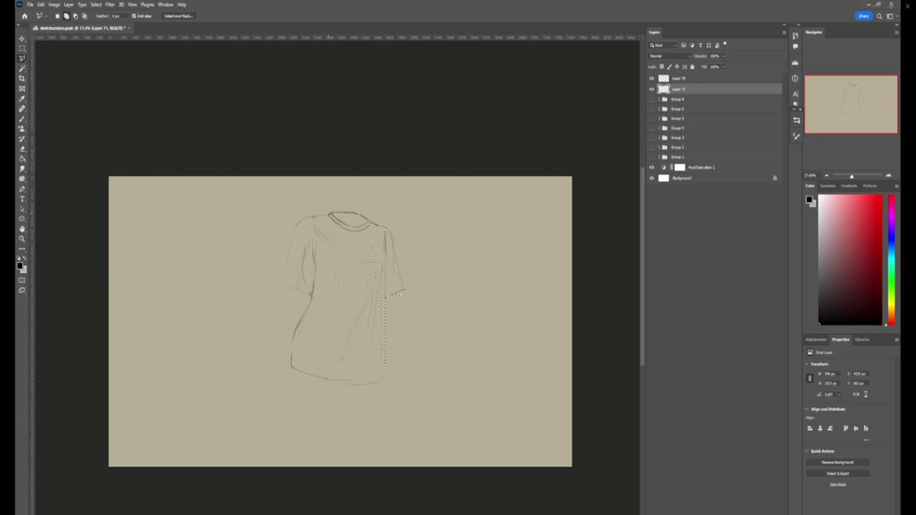
pyautogui.moveTo(312, 218); pyautogui.dragTo(324, 215)
pyautogui.moveTo(290, 240)
pyautogui.mouseDown()
pyautogui.moveTo(280, 289)
pyautogui.moveTo(296, 325)
pyautogui.moveTo(290, 353)
pyautogui.moveTo(365, 382)
pyautogui.moveTo(374, 279)
pyautogui.moveTo(366, 223)
pyautogui.mouseUp()
pyautogui.press('b')
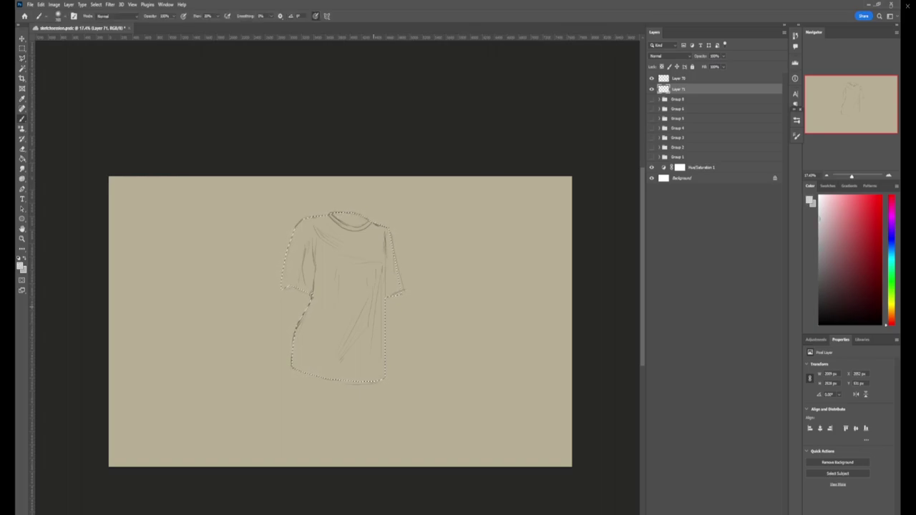
# - Paint the shirt light grey, then shade its right edge on new Layer 72 at 51% flow
pyautogui.moveTo(339, 358)
pyautogui.mouseDown()
pyautogui.moveTo(351, 236)
pyautogui.moveTo(299, 282)
pyautogui.mouseUp()
pyautogui.hotkey('alt', ']')
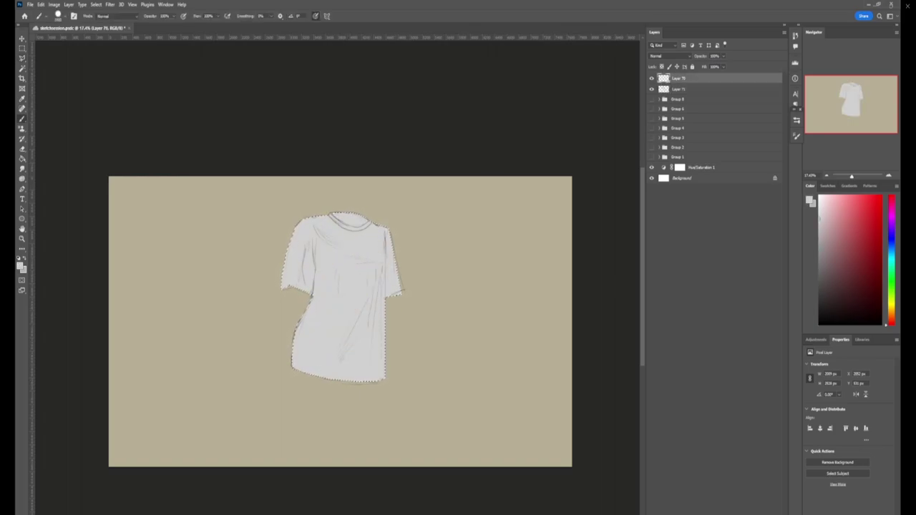
pyautogui.hotkey('ctrl', 'shift', 'alt', 'n')
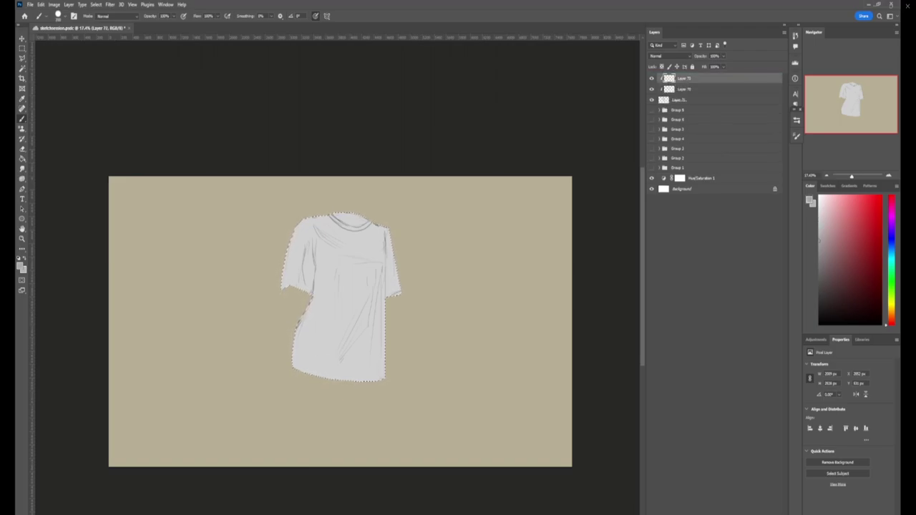
pyautogui.press('x')
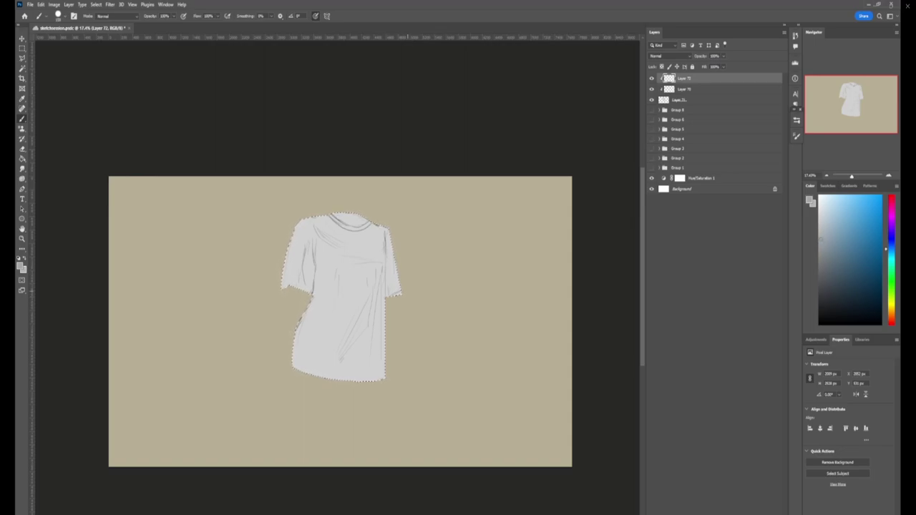
pyautogui.hotkey('shift', '5')
pyautogui.hotkey('shift', '1')
pyautogui.moveTo(388, 270)
pyautogui.mouseDown()
pyautogui.moveTo(387, 294)
pyautogui.moveTo(387, 261)
pyautogui.moveTo(392, 294)
pyautogui.mouseUp()
# - Pick a darker grey and shade the right sleeve, right edge, middle folds and chest
pyautogui.keyDown('alt'); pyautogui.click(387, 282); pyautogui.keyUp('alt')
pyautogui.moveTo(395, 236); pyautogui.dragTo(389, 297)
pyautogui.moveTo(387, 265); pyautogui.dragTo(387, 229)
pyautogui.moveTo(384, 268); pyautogui.dragTo(382, 367)
pyautogui.moveTo(372, 289)
pyautogui.mouseDown()
pyautogui.moveTo(371, 309)
pyautogui.moveTo(335, 365)
pyautogui.moveTo(333, 357)
pyautogui.mouseUp()
pyautogui.moveTo(342, 303)
pyautogui.mouseDown()
pyautogui.moveTo(327, 362)
pyautogui.moveTo(309, 339)
pyautogui.mouseUp()
pyautogui.moveTo(341, 271)
pyautogui.mouseDown()
pyautogui.moveTo(325, 315)
pyautogui.moveTo(332, 305)
pyautogui.mouseUp()
pyautogui.moveTo(352, 274)
pyautogui.mouseDown()
pyautogui.moveTo(369, 278)
pyautogui.moveTo(315, 278)
pyautogui.moveTo(373, 279)
pyautogui.mouseUp()
# - Shade the shirt's left side and paint the inside of the collar dark grey
pyautogui.moveTo(305, 250)
pyautogui.mouseDown()
pyautogui.moveTo(299, 284)
pyautogui.moveTo(313, 263)
pyautogui.moveTo(312, 295)
pyautogui.moveTo(300, 290)
pyautogui.moveTo(305, 269)
pyautogui.mouseUp()
pyautogui.moveTo(313, 239)
pyautogui.mouseDown()
pyautogui.moveTo(310, 284)
pyautogui.moveTo(310, 252)
pyautogui.mouseUp()
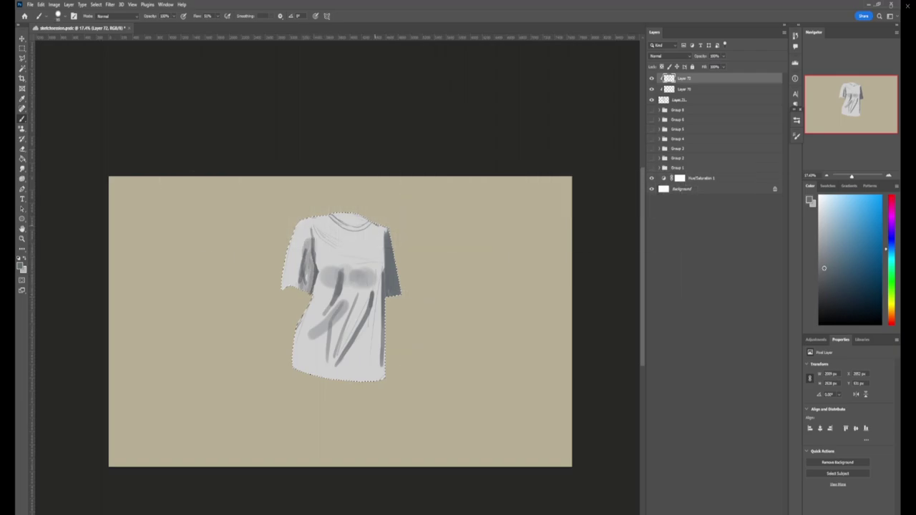
pyautogui.moveTo(381, 229)
pyautogui.mouseDown()
pyautogui.moveTo(336, 219)
pyautogui.moveTo(368, 223)
pyautogui.moveTo(343, 223)
pyautogui.moveTo(366, 225)
pyautogui.moveTo(352, 215)
pyautogui.mouseUp()
pyautogui.moveTo(383, 351)
pyautogui.mouseDown()
pyautogui.moveTo(383, 379)
pyautogui.moveTo(362, 381)
pyautogui.mouseUp()
# - Smudge the chest, lower-left and right-shoulder shadows into soft fold gradients
pyautogui.press('r')
pyautogui.moveTo(367, 299); pyautogui.dragTo(360, 325)
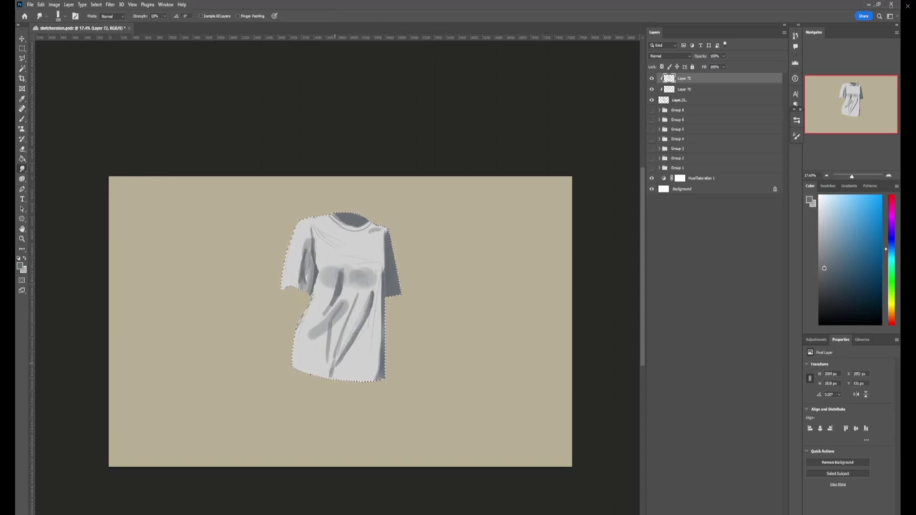
pyautogui.moveTo(360, 271)
pyautogui.mouseDown()
pyautogui.moveTo(350, 271)
pyautogui.moveTo(372, 273)
pyautogui.moveTo(329, 264)
pyautogui.moveTo(299, 282)
pyautogui.mouseUp()
pyautogui.press('e')
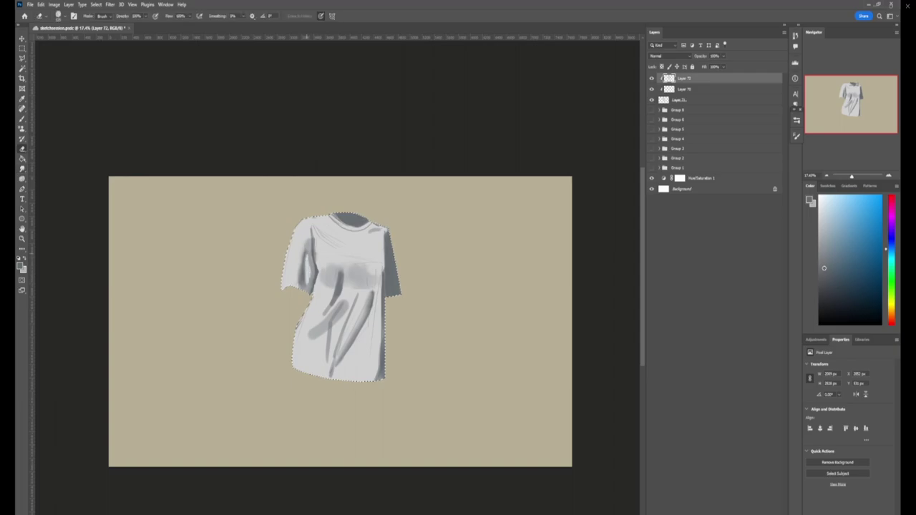
pyautogui.press('r')
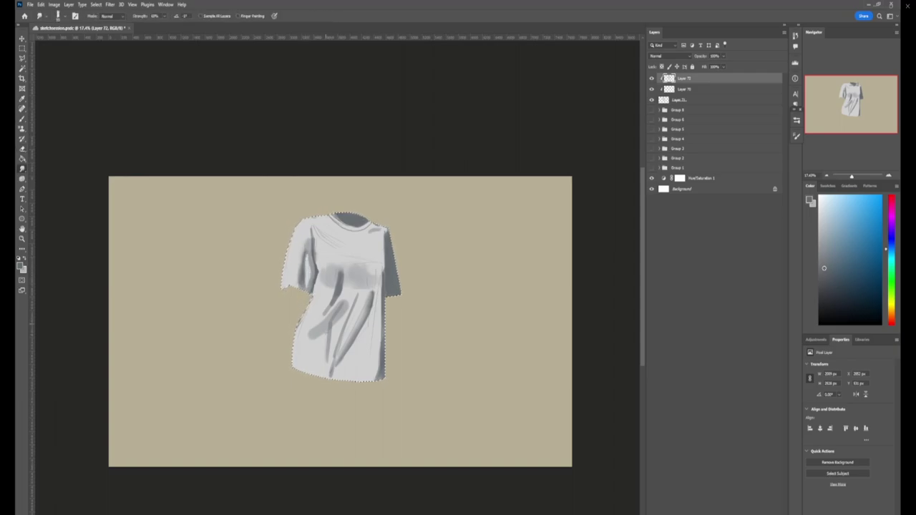
pyautogui.moveTo(313, 339)
pyautogui.mouseDown()
pyautogui.moveTo(334, 292)
pyautogui.moveTo(327, 287)
pyautogui.mouseUp()
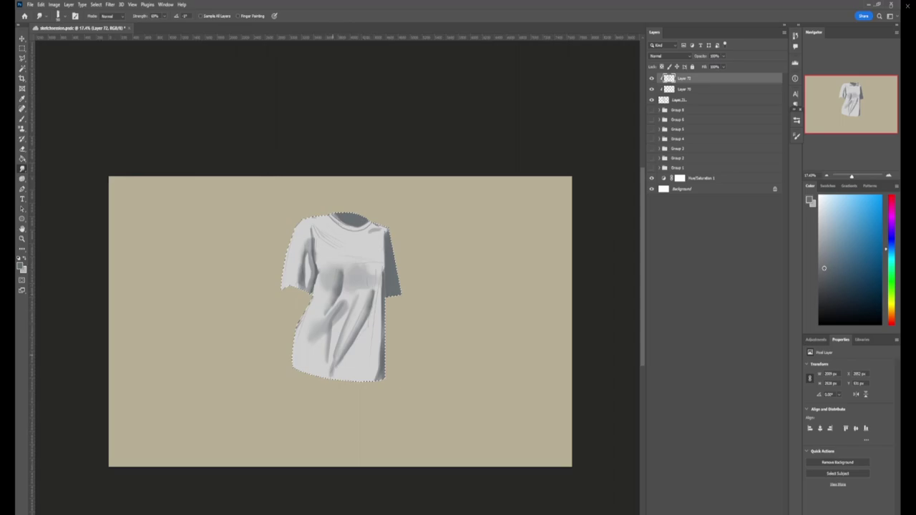
pyautogui.moveTo(332, 322); pyautogui.dragTo(323, 345)
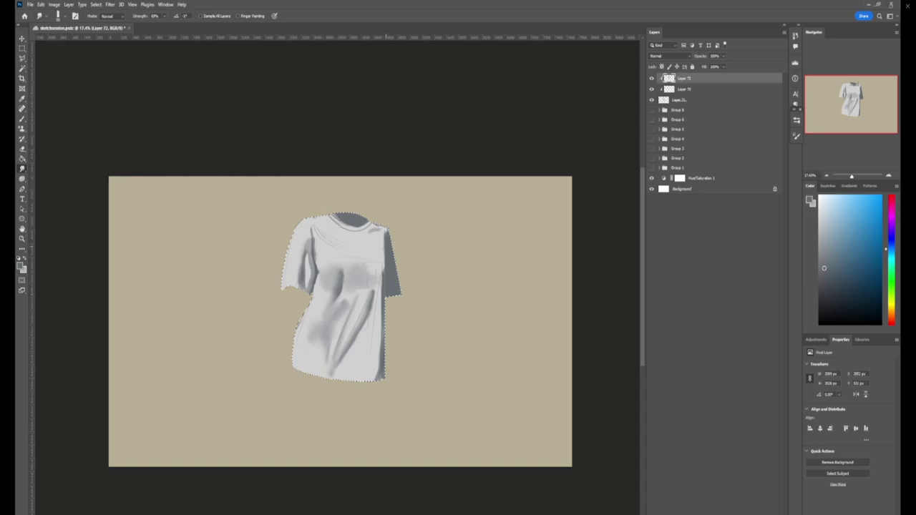
pyautogui.moveTo(383, 226); pyautogui.dragTo(381, 276)
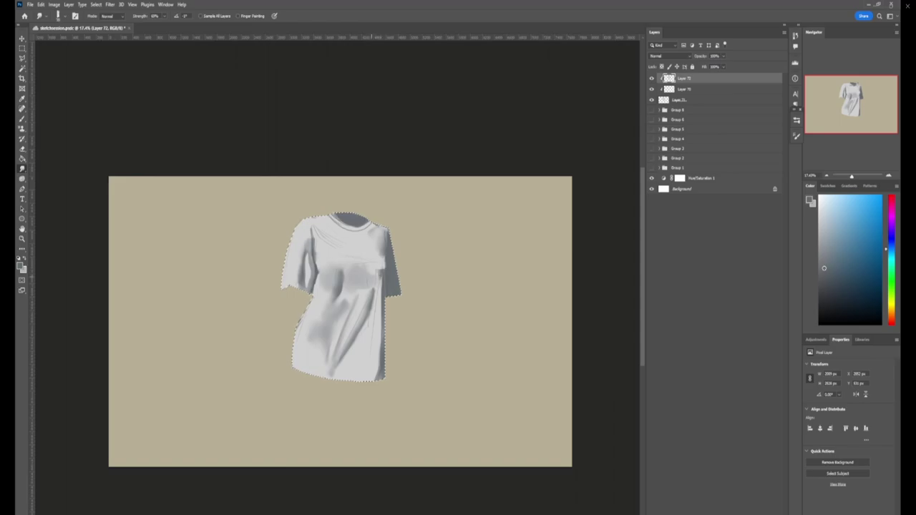
pyautogui.press('b')
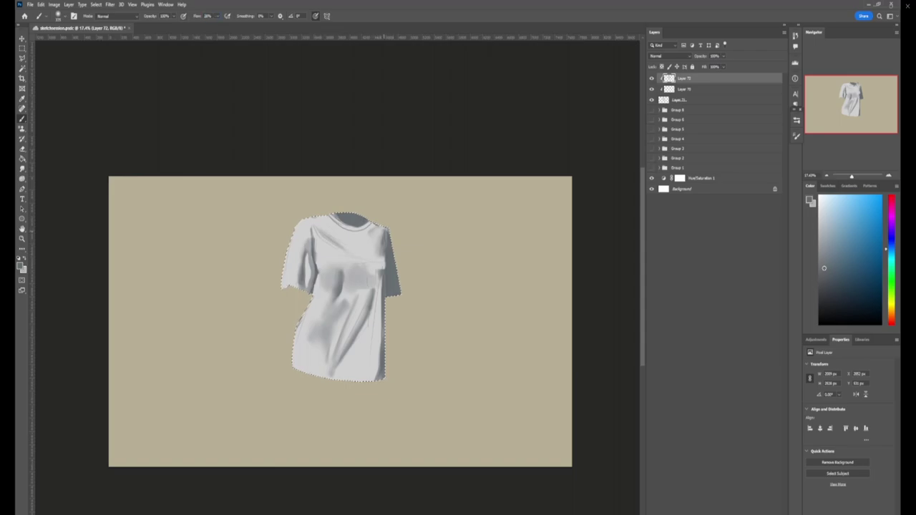
# - Paint soft white highlights across the shirt's chest and upper left chest
pyautogui.press('x')
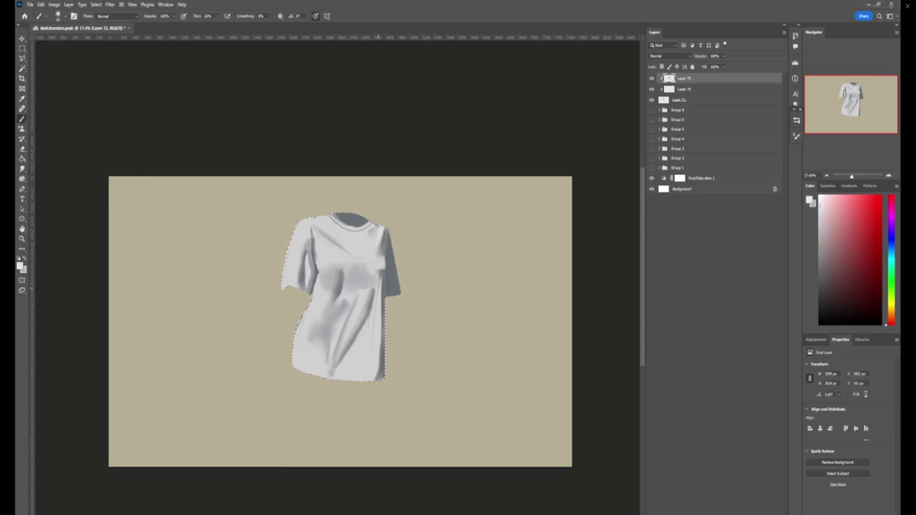
pyautogui.press('x')
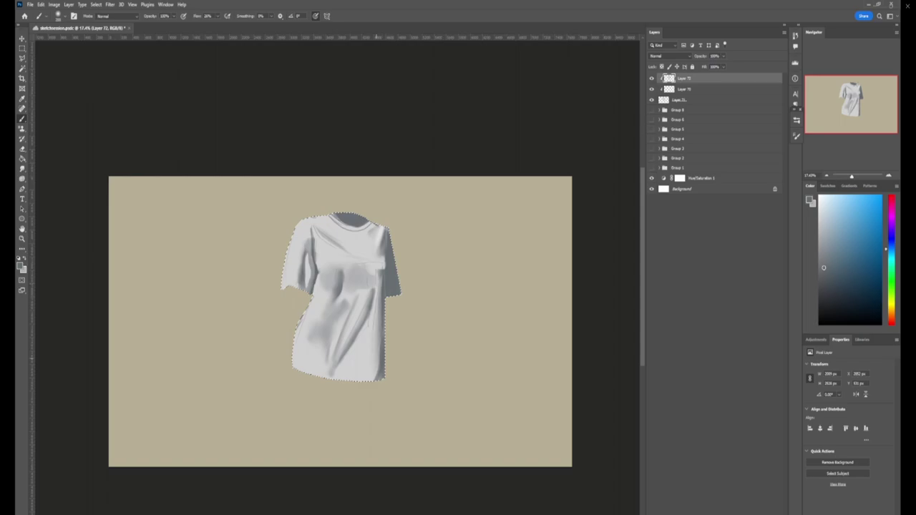
pyautogui.press('x')
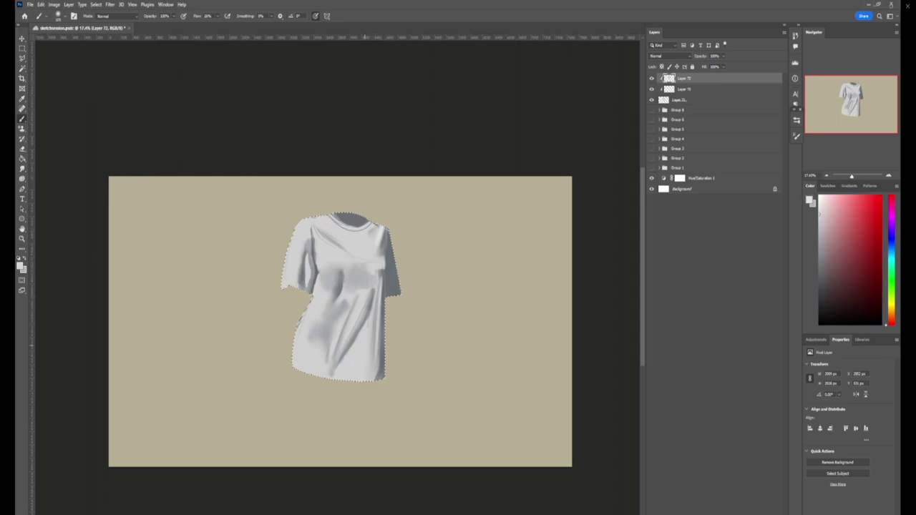
pyautogui.moveTo(370, 324)
pyautogui.mouseDown()
pyautogui.moveTo(371, 297)
pyautogui.moveTo(338, 280)
pyautogui.mouseUp()
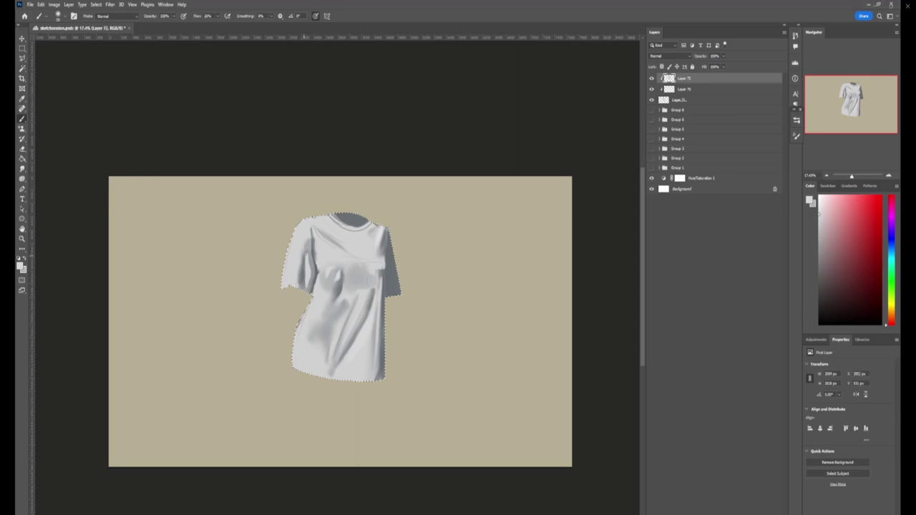
pyautogui.moveTo(306, 258); pyautogui.dragTo(305, 246)
pyautogui.moveTo(312, 288); pyautogui.dragTo(311, 279)
# - Shade the shirt's left side with sampled greys, lighten a chest patch, and deselect
pyautogui.moveTo(297, 260); pyautogui.dragTo(300, 286)
pyautogui.keyDown('alt'); pyautogui.click(301, 278); pyautogui.keyUp('alt')
pyautogui.keyDown('alt'); pyautogui.click(301, 272); pyautogui.keyUp('alt')
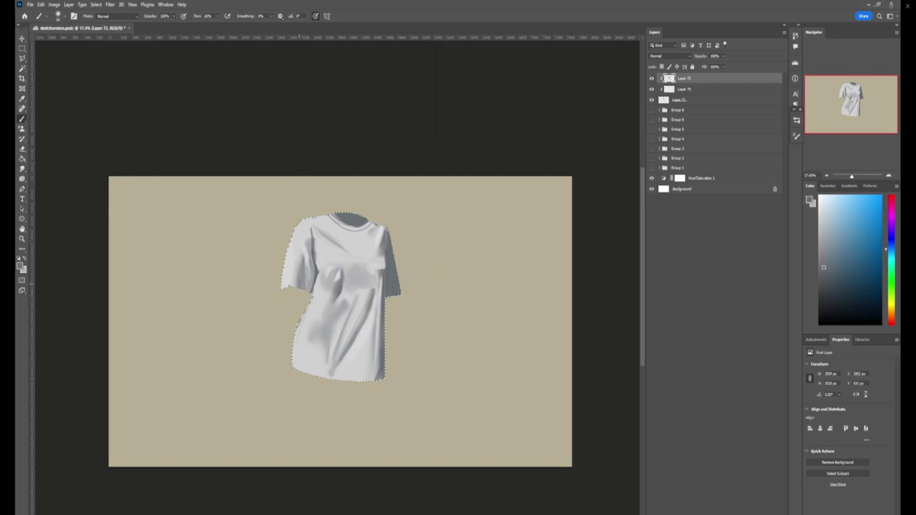
pyautogui.moveTo(299, 262)
pyautogui.mouseDown()
pyautogui.moveTo(302, 252)
pyautogui.moveTo(306, 290)
pyautogui.mouseUp()
pyautogui.keyDown('alt'); pyautogui.click(303, 225); pyautogui.keyUp('alt')
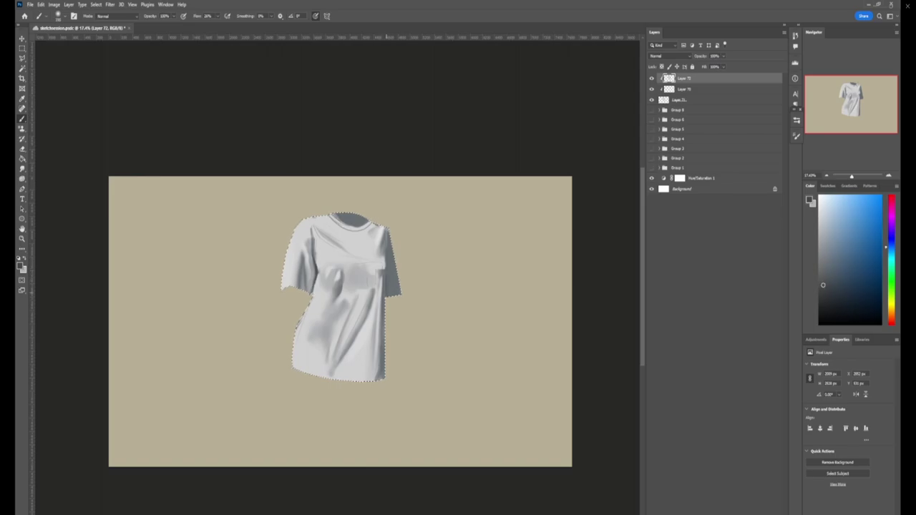
pyautogui.keyDown('alt'); pyautogui.click(380, 261); pyautogui.keyUp('alt')
pyautogui.keyDown('alt'); pyautogui.click(381, 236); pyautogui.keyUp('alt')
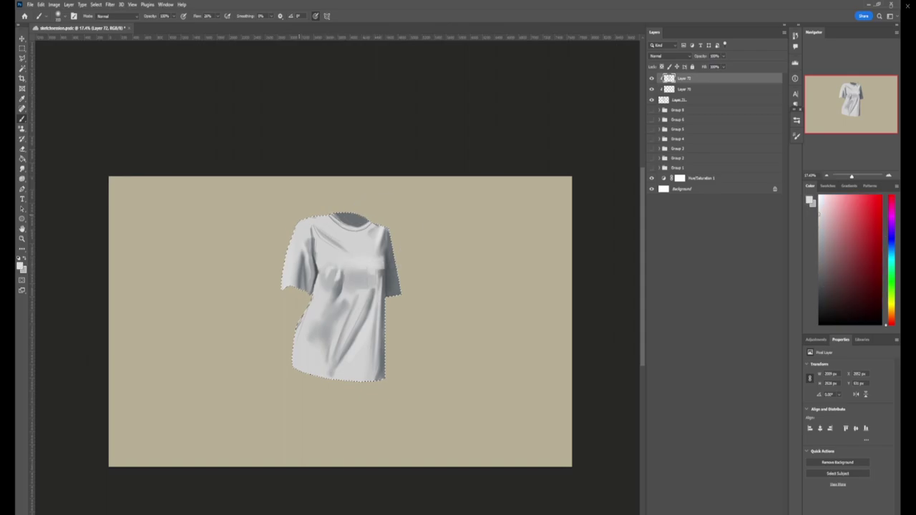
pyautogui.moveTo(350, 272); pyautogui.dragTo(357, 287)
pyautogui.hotkey('ctrl', 'd')
# - Brighten the shirt's chest, left side and right chest spot with sampled light tones
pyautogui.scroll(-3, 339, 322)
pyautogui.scroll(2, 367, 322)
pyautogui.moveTo(366, 286); pyautogui.dragTo(366, 300)
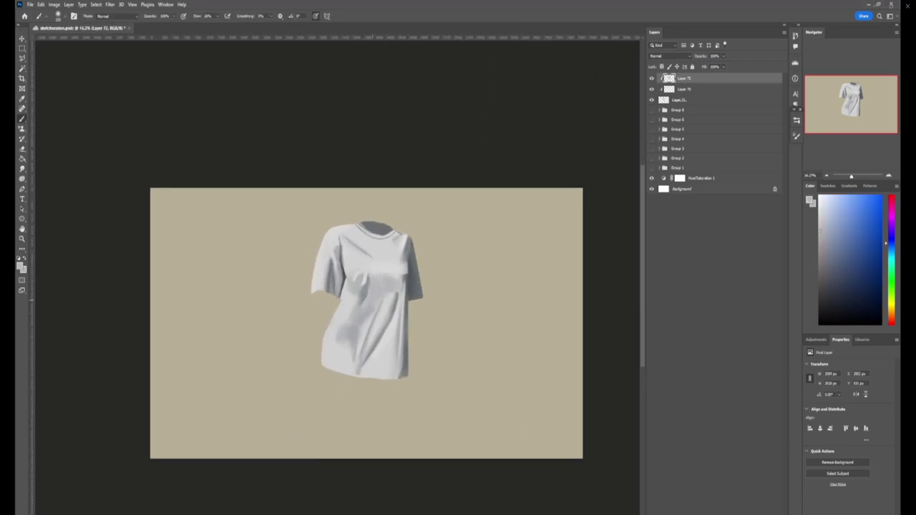
pyautogui.keyDown('alt'); pyautogui.click(378, 272); pyautogui.keyUp('alt')
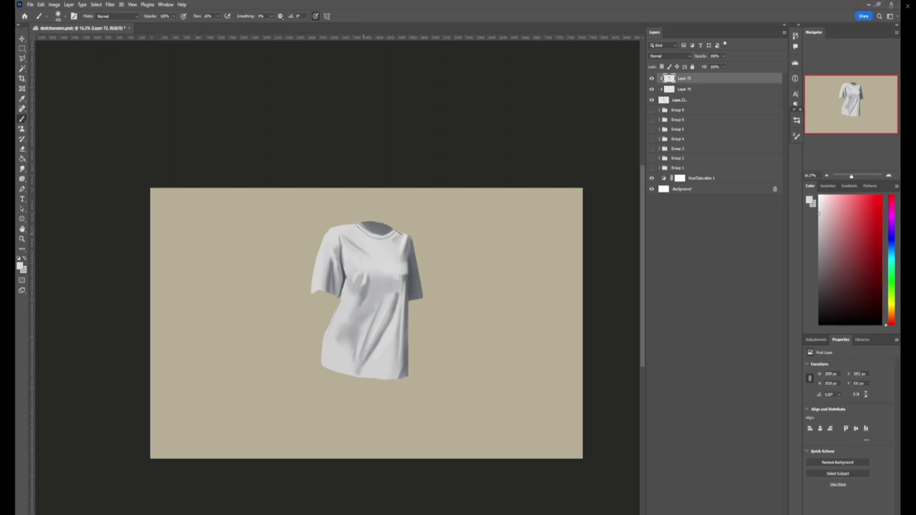
pyautogui.keyDown('alt'); pyautogui.click(350, 254); pyautogui.keyUp('alt')
pyautogui.moveTo(342, 250)
pyautogui.mouseDown()
pyautogui.moveTo(359, 263)
pyautogui.moveTo(349, 239)
pyautogui.moveTo(356, 281)
pyautogui.moveTo(327, 337)
pyautogui.moveTo(335, 366)
pyautogui.mouseUp()
pyautogui.moveTo(349, 312)
pyautogui.mouseDown()
pyautogui.moveTo(356, 271)
pyautogui.moveTo(359, 285)
pyautogui.mouseUp()
pyautogui.moveTo(385, 252); pyautogui.dragTo(392, 262)
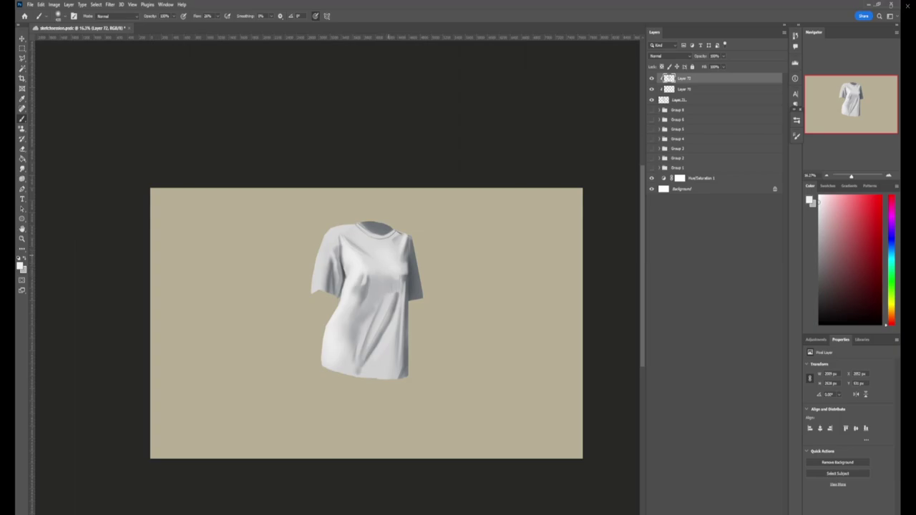
# - Brighten the left sleeve edge and add faint blue-grey highlights on the left chest
pyautogui.moveTo(322, 237)
pyautogui.mouseDown()
pyautogui.moveTo(315, 283)
pyautogui.moveTo(327, 291)
pyautogui.mouseUp()
pyautogui.moveTo(326, 259)
pyautogui.mouseDown()
pyautogui.moveTo(336, 282)
pyautogui.moveTo(335, 247)
pyautogui.moveTo(334, 286)
pyautogui.mouseUp()
pyautogui.keyDown('alt'); pyautogui.click(334, 279); pyautogui.keyUp('alt')
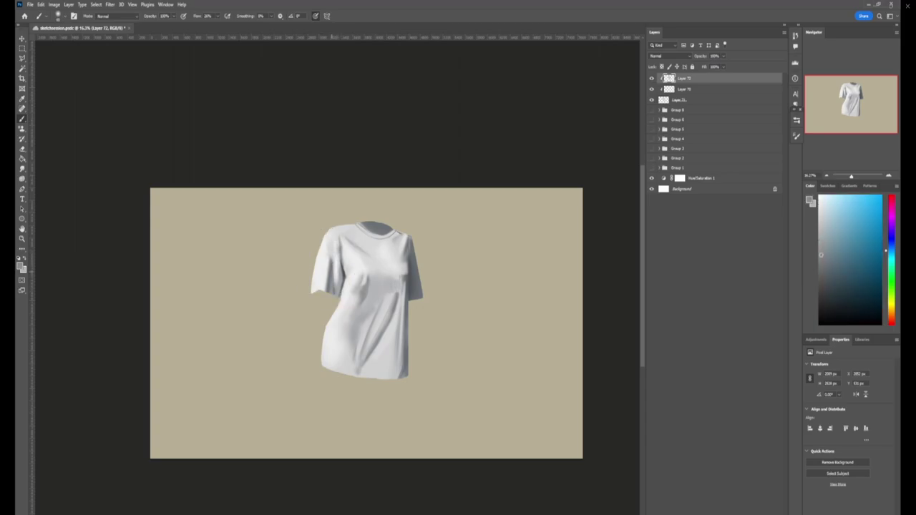
pyautogui.keyDown('alt'); pyautogui.click(330, 279); pyautogui.keyUp('alt')
pyautogui.moveTo(330, 292)
pyautogui.mouseDown()
pyautogui.moveTo(330, 279)
pyautogui.moveTo(330, 290)
pyautogui.moveTo(361, 289)
pyautogui.moveTo(364, 305)
pyautogui.mouseUp()
# - Darken the folds on the right chest and lower centre with dark blue-grey strokes
pyautogui.press('x')
pyautogui.press('x')
pyautogui.press('x')
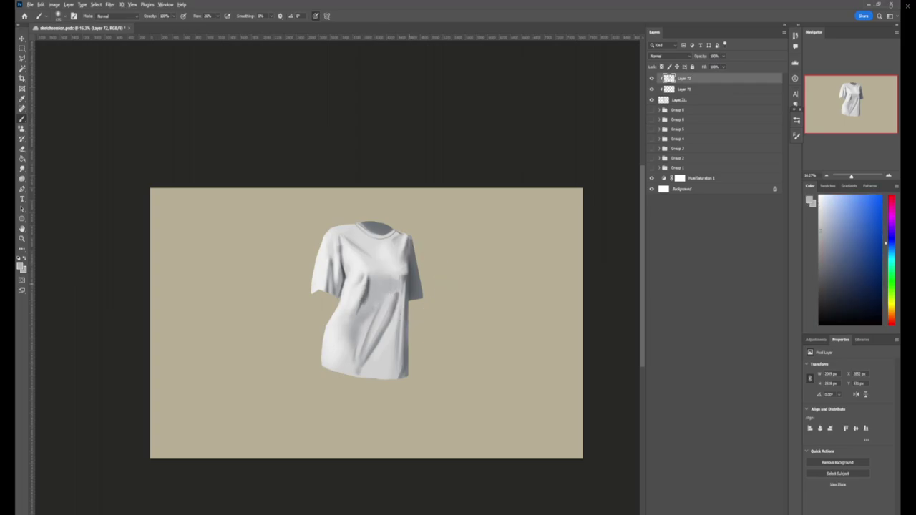
pyautogui.press('x')
pyautogui.moveTo(394, 299); pyautogui.dragTo(374, 362)
pyautogui.moveTo(385, 325); pyautogui.dragTo(382, 346)
pyautogui.press('x')
pyautogui.moveTo(394, 301)
pyautogui.mouseDown()
pyautogui.moveTo(393, 312)
pyautogui.moveTo(359, 325)
pyautogui.mouseUp()
pyautogui.press('x')
pyautogui.moveTo(398, 284)
pyautogui.mouseDown()
pyautogui.moveTo(392, 328)
pyautogui.moveTo(380, 318)
pyautogui.mouseUp()
pyautogui.moveTo(376, 305)
pyautogui.mouseDown()
pyautogui.moveTo(375, 338)
pyautogui.moveTo(361, 346)
pyautogui.moveTo(354, 374)
pyautogui.mouseUp()
pyautogui.moveTo(365, 315)
pyautogui.mouseDown()
pyautogui.moveTo(362, 375)
pyautogui.moveTo(372, 376)
pyautogui.mouseUp()
pyautogui.press('x')
pyautogui.moveTo(392, 345); pyautogui.dragTo(386, 365)
# - Brighten the shirt's right side and lower edge, adding faint pale strokes to the centre
pyautogui.moveTo(394, 311); pyautogui.dragTo(394, 332)
pyautogui.moveTo(398, 293)
pyautogui.mouseDown()
pyautogui.moveTo(397, 342)
pyautogui.moveTo(401, 317)
pyautogui.mouseUp()
pyautogui.moveTo(402, 314); pyautogui.dragTo(402, 378)
pyautogui.moveTo(398, 326); pyautogui.dragTo(400, 377)
pyautogui.moveTo(396, 356); pyautogui.dragTo(393, 378)
pyautogui.moveTo(389, 305); pyautogui.dragTo(372, 349)
pyautogui.moveTo(383, 304); pyautogui.dragTo(373, 350)
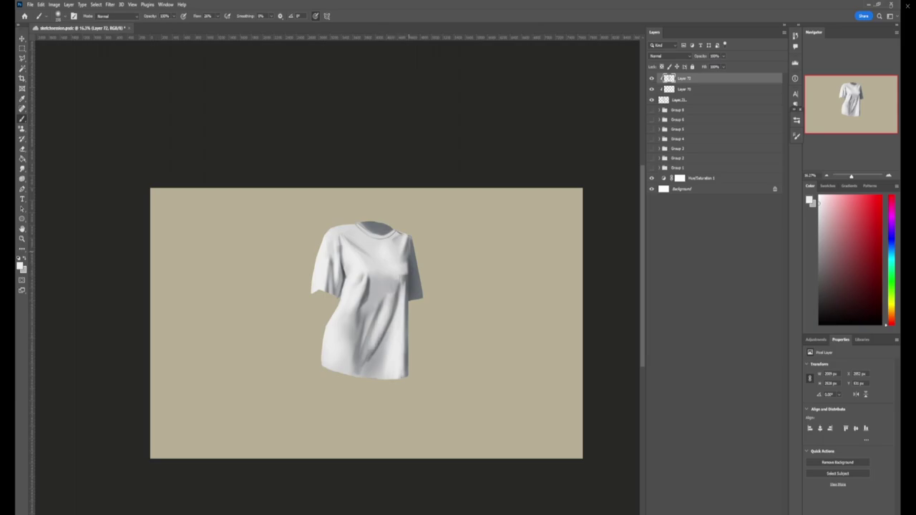
pyautogui.moveTo(401, 276); pyautogui.dragTo(397, 284)
pyautogui.keyDown('alt'); pyautogui.click(391, 290); pyautogui.keyUp('alt')
pyautogui.keyDown('alt'); pyautogui.click(382, 315); pyautogui.keyUp('alt')
pyautogui.moveTo(375, 312); pyautogui.dragTo(357, 363)
# - Draw a ribbed collar band with a dark grey line and a thin light highlight
pyautogui.press('z')
pyautogui.moveTo(467, 138); pyautogui.dragTo(481, 137)
pyautogui.press('b')
pyautogui.keyDown('alt'); pyautogui.click(357, 382); pyautogui.keyUp('alt')
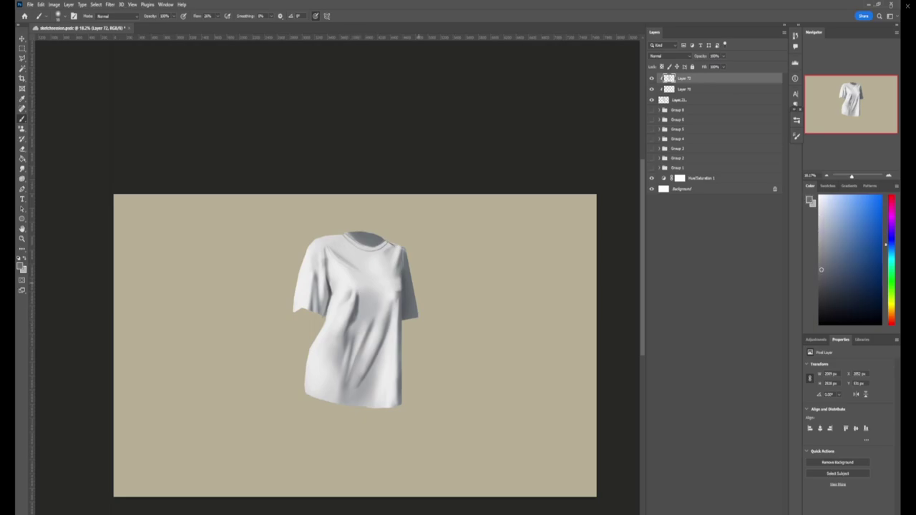
pyautogui.keyDown('alt'); pyautogui.click(395, 285); pyautogui.keyUp('alt')
pyautogui.keyDown('alt'); pyautogui.click(405, 284); pyautogui.keyUp('alt')
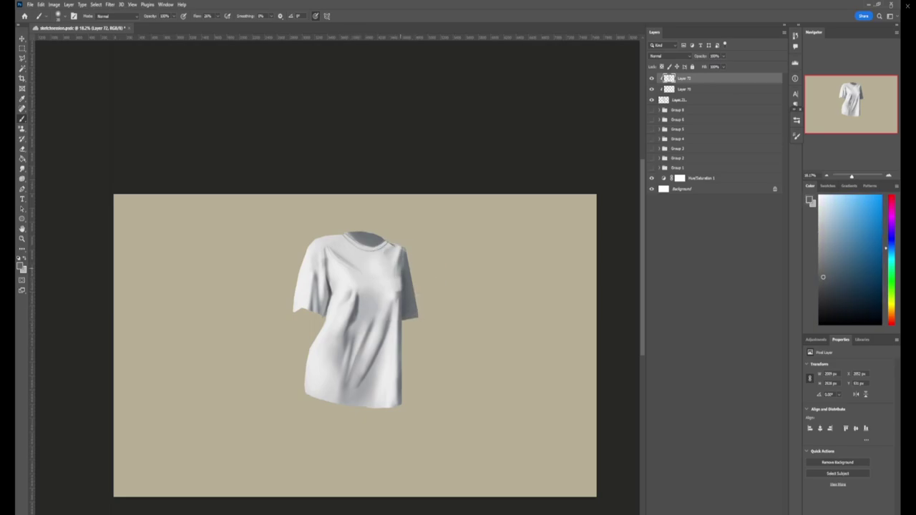
pyautogui.moveTo(343, 236)
pyautogui.mouseDown()
pyautogui.moveTo(376, 252)
pyautogui.moveTo(387, 242)
pyautogui.mouseUp()
pyautogui.press('x')
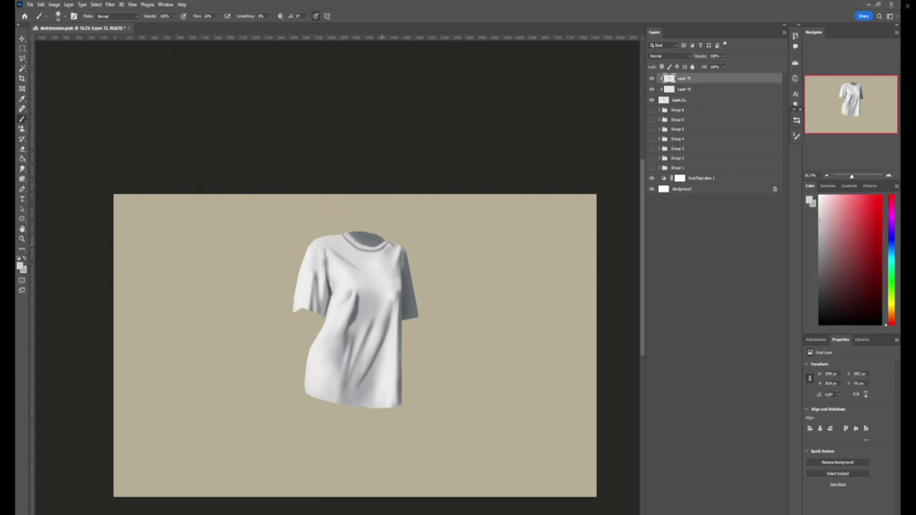
pyautogui.moveTo(364, 251); pyautogui.dragTo(380, 250)
# - Merge the top shirt layers into Layer 72 and move the shirt to the canvas's left
pyautogui.press('z')
pyautogui.hotkey('ctrl', '-')
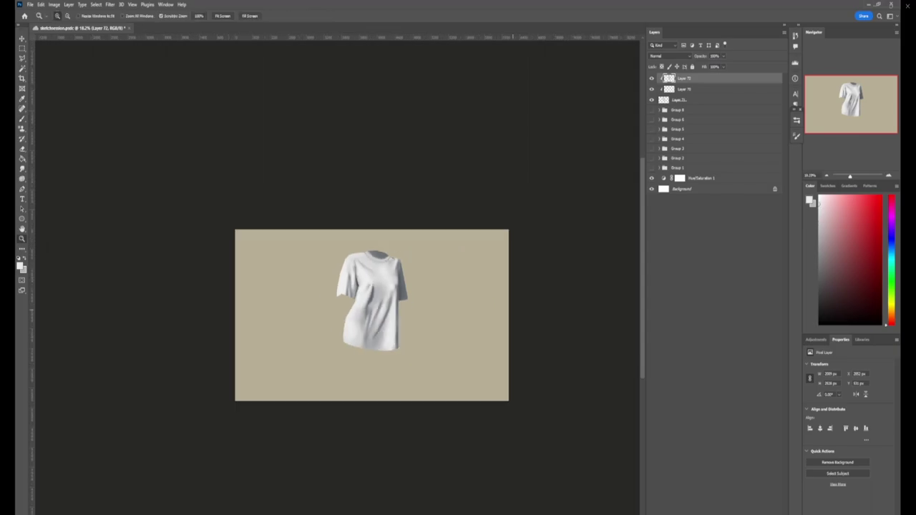
pyautogui.hotkey('ctrl', '+')
pyautogui.hotkey('ctrl', 'e')
pyautogui.hotkey('ctrl', 'e')
pyautogui.moveTo(358, 286); pyautogui.dragTo(192, 298)
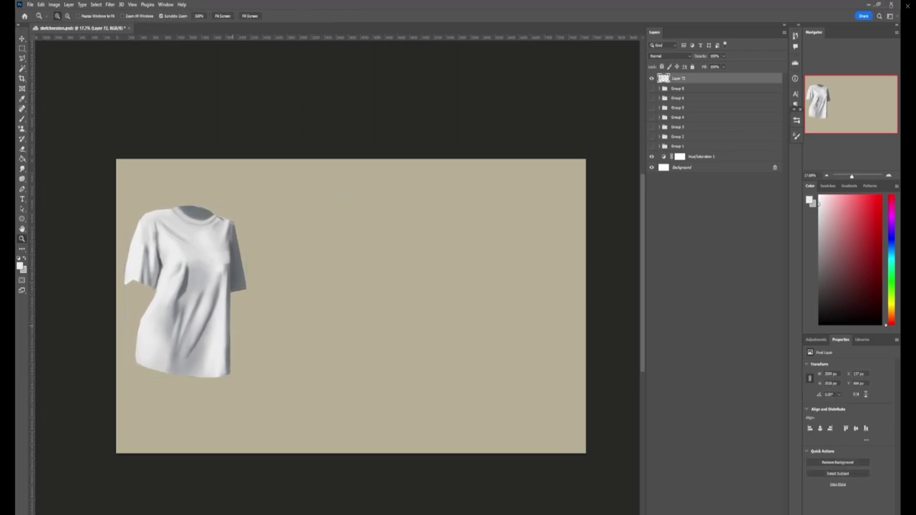
pyautogui.keyDown('alt'); pyautogui.click(250, 342); pyautogui.keyUp('alt')
# - Add empty Layer 73 and reset the Brush colours to black and white
pyautogui.hotkey('ctrl', 'shift', 'alt', 'n')
pyautogui.scroll(2, 492, 308)
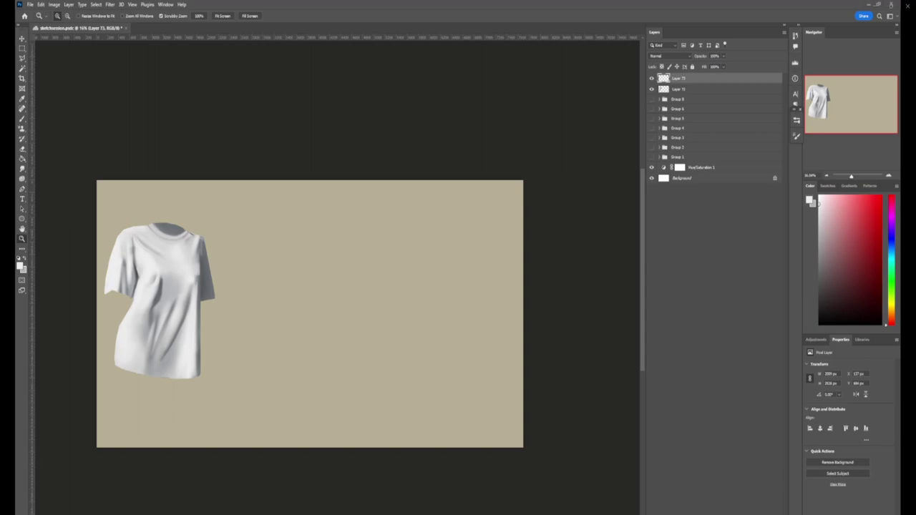
pyautogui.scroll(2, 381, 323)
pyautogui.press('b')
pyautogui.press('d')
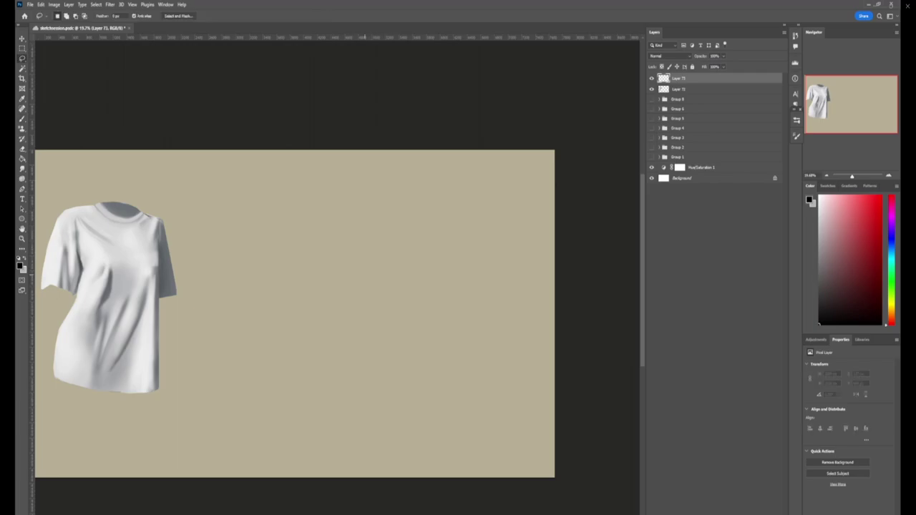
# - Sketch the second shirt's shoulder line, right sleeve edge, arm and forearm
pyautogui.moveTo(372, 247); pyautogui.dragTo(347, 322)
pyautogui.hotkey('ctrl', 'z')
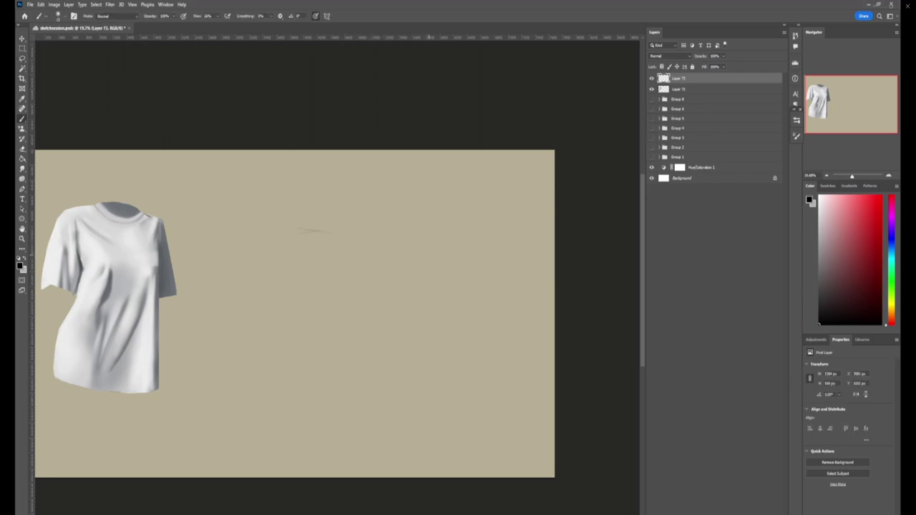
pyautogui.moveTo(297, 229); pyautogui.dragTo(377, 223)
pyautogui.moveTo(462, 266); pyautogui.dragTo(425, 294)
pyautogui.moveTo(414, 292); pyautogui.dragTo(449, 281)
pyautogui.moveTo(380, 332); pyautogui.dragTo(469, 300)
# - Sketch the collar curve, the shirt's left side edge and lower lines
pyautogui.moveTo(309, 226); pyautogui.dragTo(349, 228)
pyautogui.moveTo(289, 228); pyautogui.dragTo(384, 223)
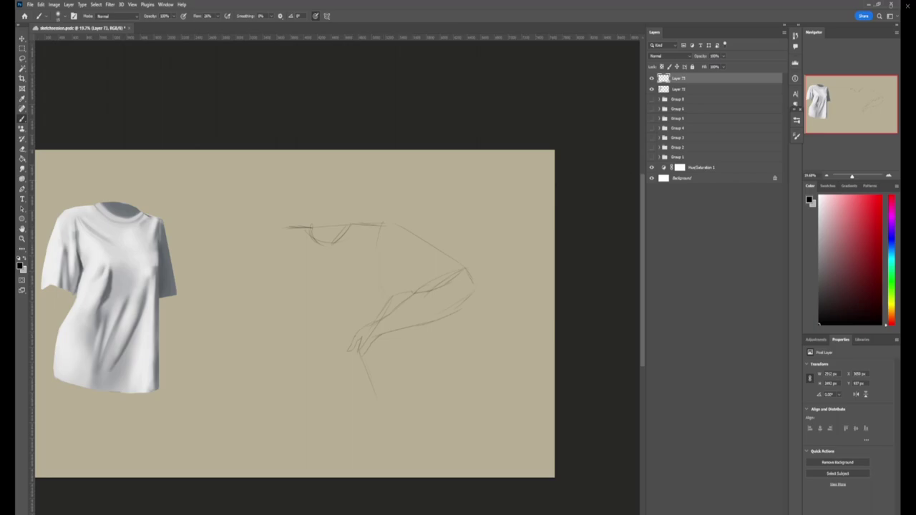
pyautogui.hotkey('ctrl', 'z')
pyautogui.hotkey('ctrl', 'z')
pyautogui.hotkey('ctrl', 'z')
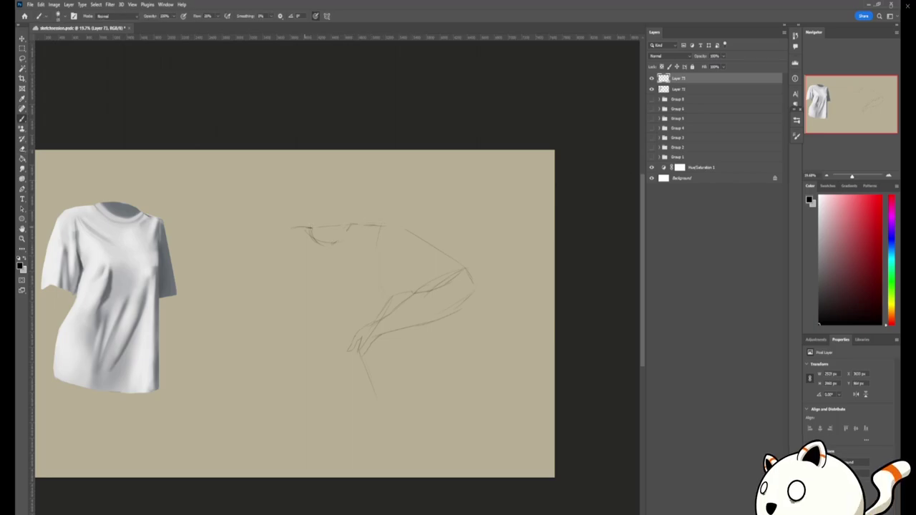
pyautogui.moveTo(289, 229); pyautogui.dragTo(254, 304)
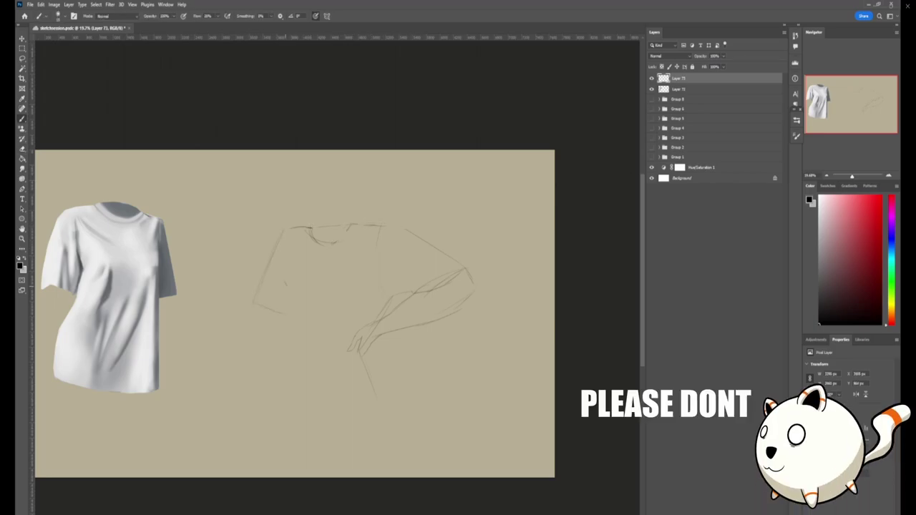
pyautogui.moveTo(289, 285); pyautogui.dragTo(279, 319)
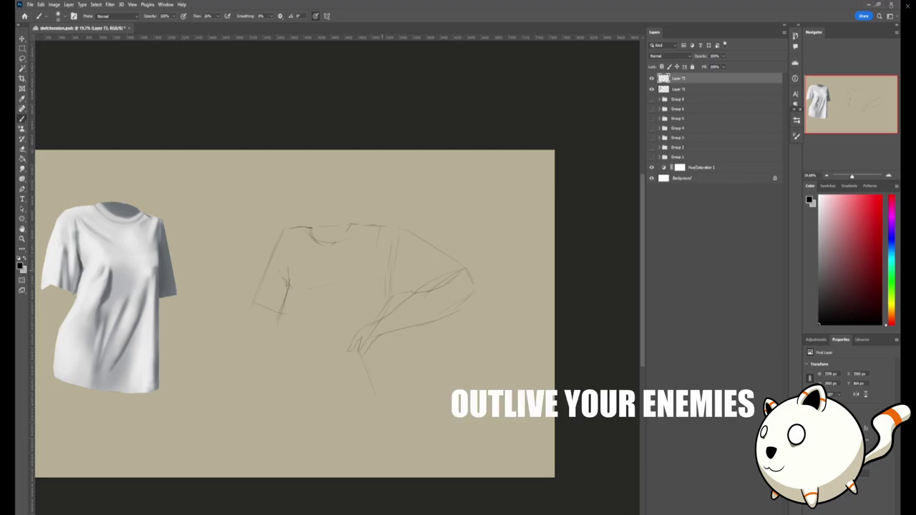
pyautogui.moveTo(353, 226)
pyautogui.mouseDown()
pyautogui.moveTo(405, 230)
pyautogui.moveTo(301, 229)
pyautogui.moveTo(322, 229)
pyautogui.mouseUp()
pyautogui.press('z')
# - Reposition and shrink the shirt sketch with Free Transform
pyautogui.hotkey('ctrl', 't')
pyautogui.moveTo(307, 265)
pyautogui.mouseDown()
pyautogui.moveTo(301, 283)
pyautogui.moveTo(316, 296)
pyautogui.mouseUp()
pyautogui.moveTo(272, 325); pyautogui.dragTo(286, 280)
pyautogui.press('Return')
pyautogui.hotkey('ctrl', 't')
pyautogui.press('Return')
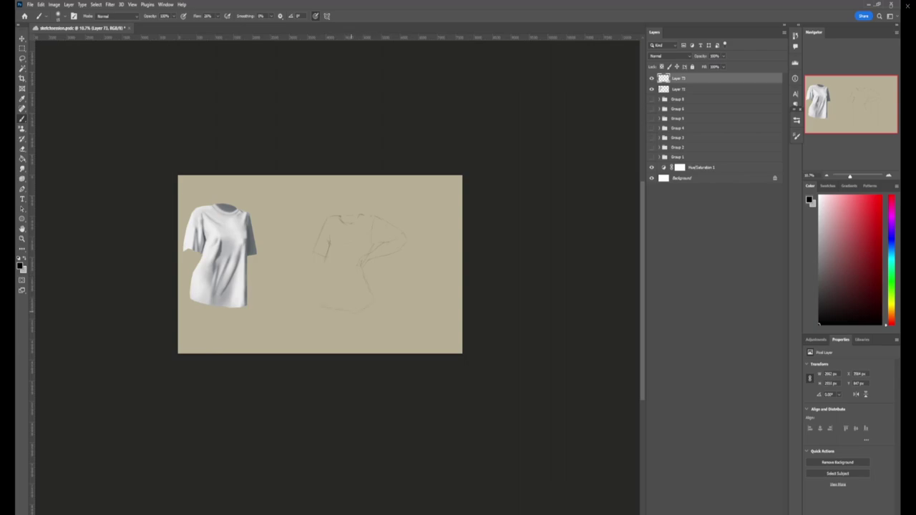
# - Rotate the sketched forearm to a new angle and commit it
pyautogui.hotkey('ctrl', '+')
pyautogui.hotkey('ctrl', 't')
pyautogui.moveTo(437, 308)
pyautogui.mouseDown()
pyautogui.moveTo(429, 304)
pyautogui.moveTo(486, 218)
pyautogui.moveTo(416, 287)
pyautogui.mouseUp()
pyautogui.press('Return')
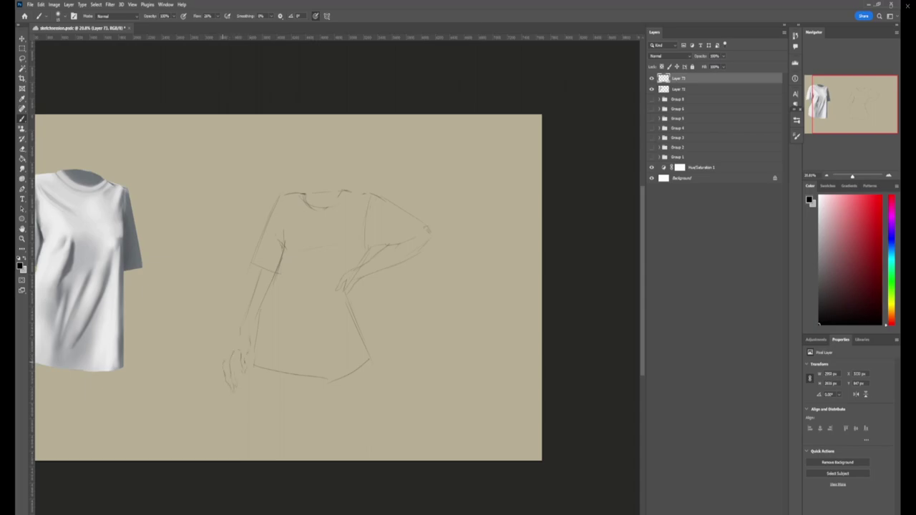
# - Set the Brush opacity to 20% for faint fold lines on the sketch
pyautogui.scroll(-1, 444, 386)
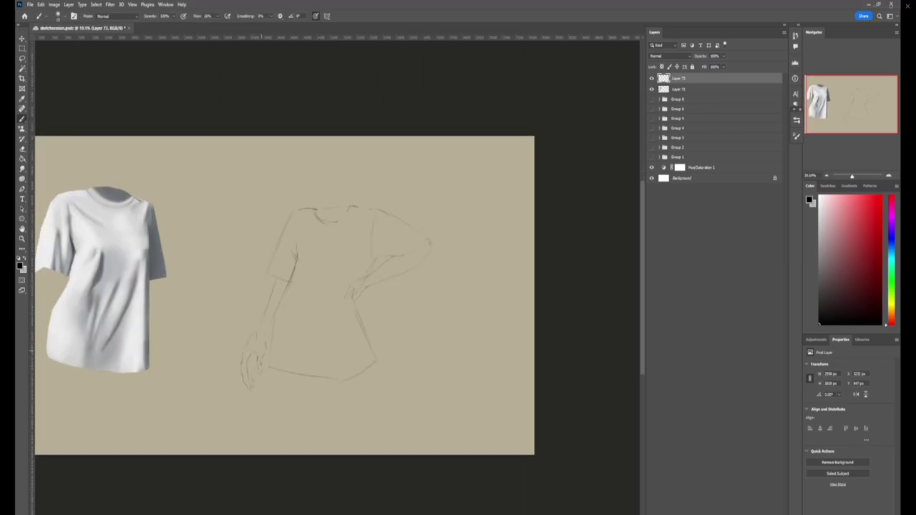
pyautogui.press('z')
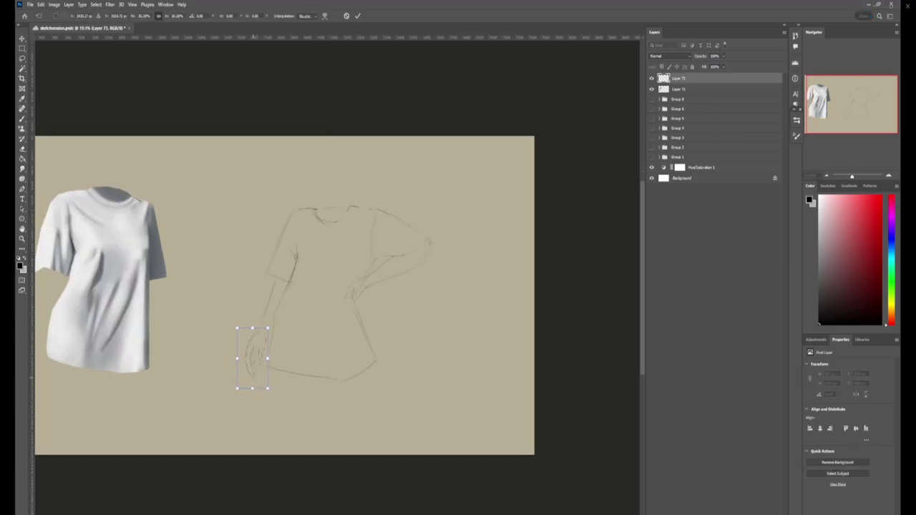
pyautogui.scroll(-5, 263, 393)
pyautogui.scroll(3, 283, 322)
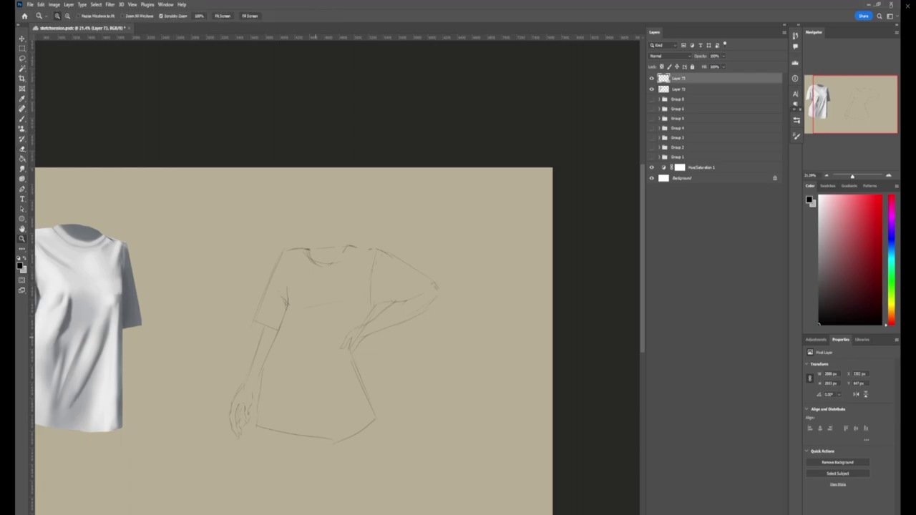
pyautogui.scroll(-3, 282, 322)
pyautogui.scroll(3, 291, 383)
pyautogui.press('b')
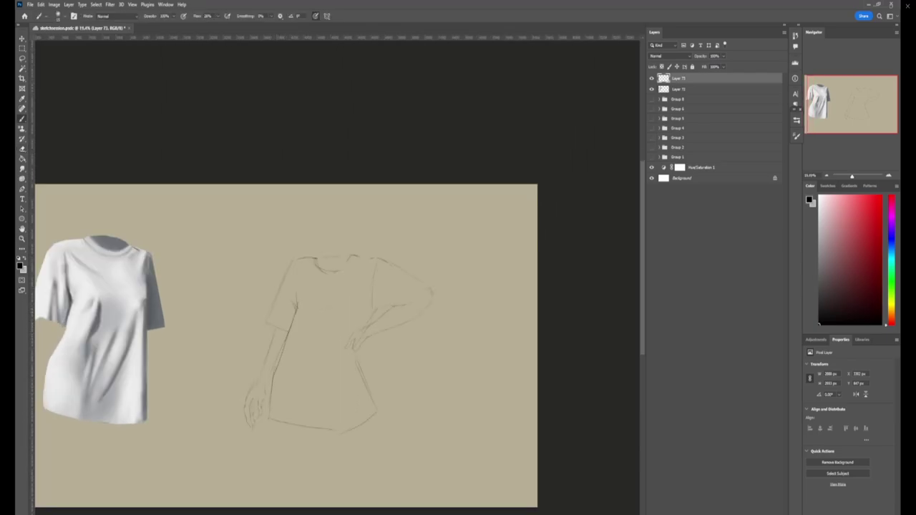
pyautogui.press('e')
pyautogui.scroll(-1, 340, 349)
pyautogui.scroll(1, 339, 349)
pyautogui.press('b')
pyautogui.press('2')
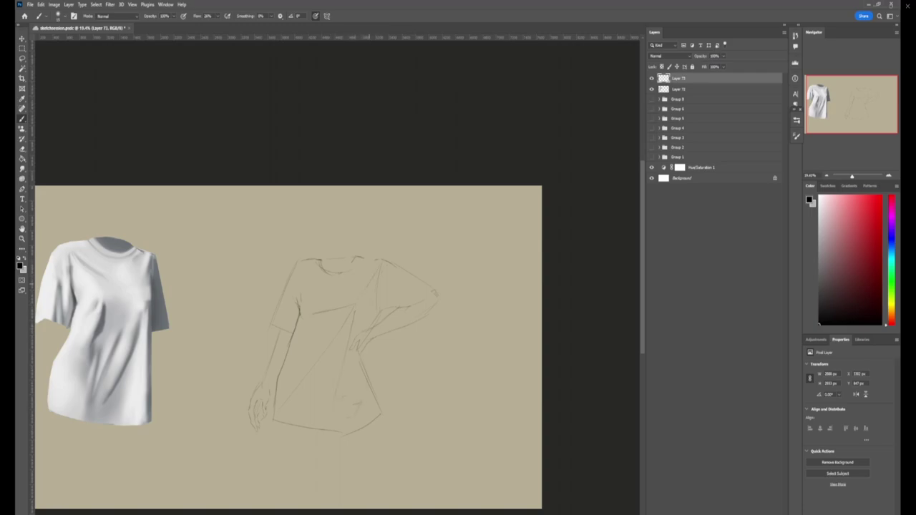
# - Refine the diagonal fold lines, alternating Eraser and Brush while zooming around the sketch
pyautogui.press('e')
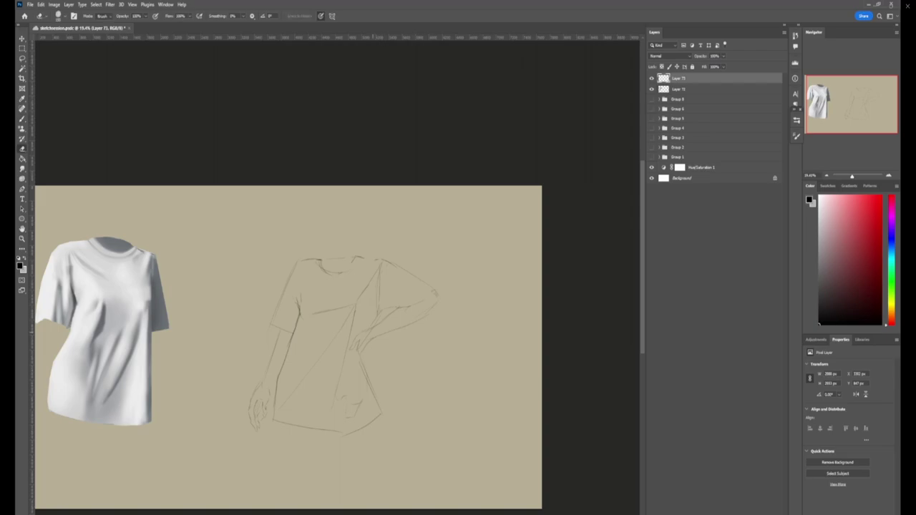
pyautogui.press('z')
pyautogui.moveTo(377, 329)
pyautogui.mouseDown()
pyautogui.moveTo(336, 329)
pyautogui.moveTo(386, 329)
pyautogui.moveTo(294, 404)
pyautogui.mouseUp()
pyautogui.press('b')
pyautogui.hotkey('ctrl', '-')
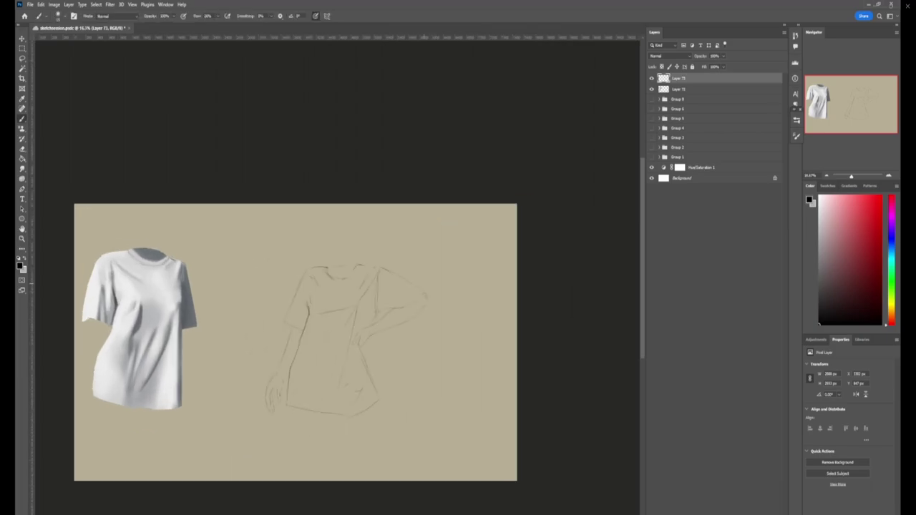
pyautogui.press('e')
pyautogui.press('z')
pyautogui.moveTo(458, 363); pyautogui.dragTo(429, 364)
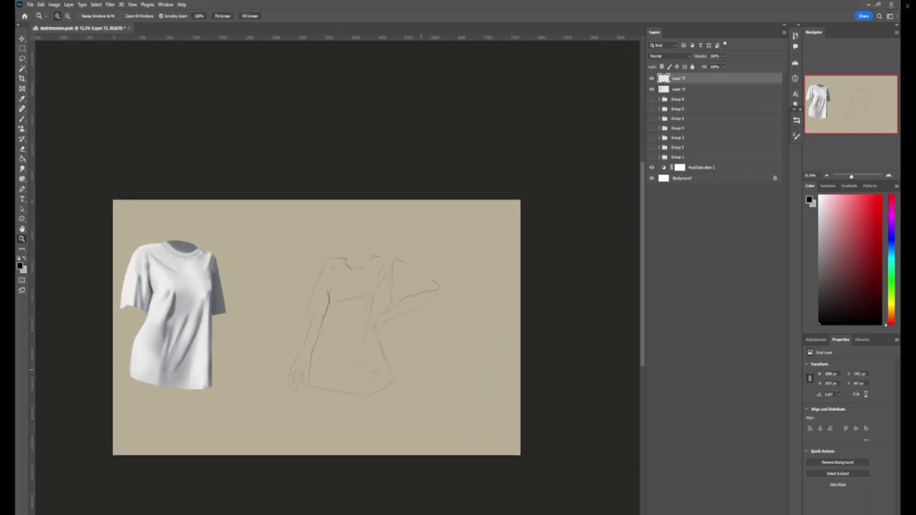
# - Lasso a selection around the whole second shirt sketch
pyautogui.press('l')
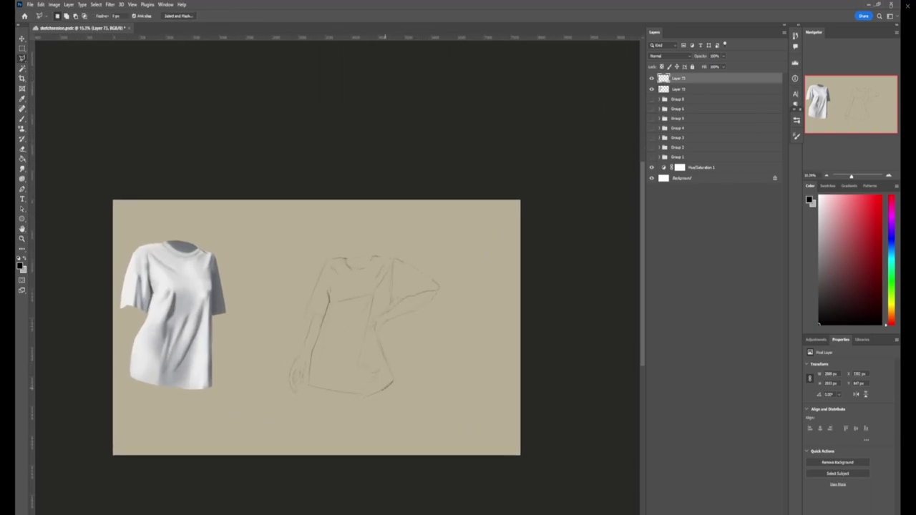
pyautogui.moveTo(363, 396)
pyautogui.mouseDown()
pyautogui.moveTo(308, 386)
pyautogui.moveTo(307, 315)
pyautogui.moveTo(321, 270)
pyautogui.moveTo(338, 258)
pyautogui.moveTo(375, 254)
pyautogui.moveTo(432, 278)
pyautogui.mouseUp()
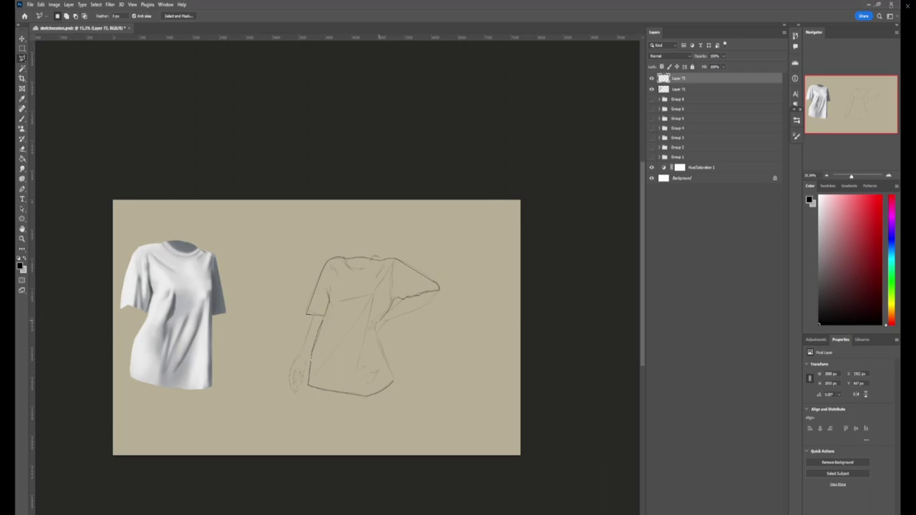
pyautogui.moveTo(358, 258)
pyautogui.mouseDown()
pyautogui.moveTo(436, 289)
pyautogui.moveTo(392, 386)
pyautogui.moveTo(312, 386)
pyautogui.moveTo(328, 259)
pyautogui.mouseUp()
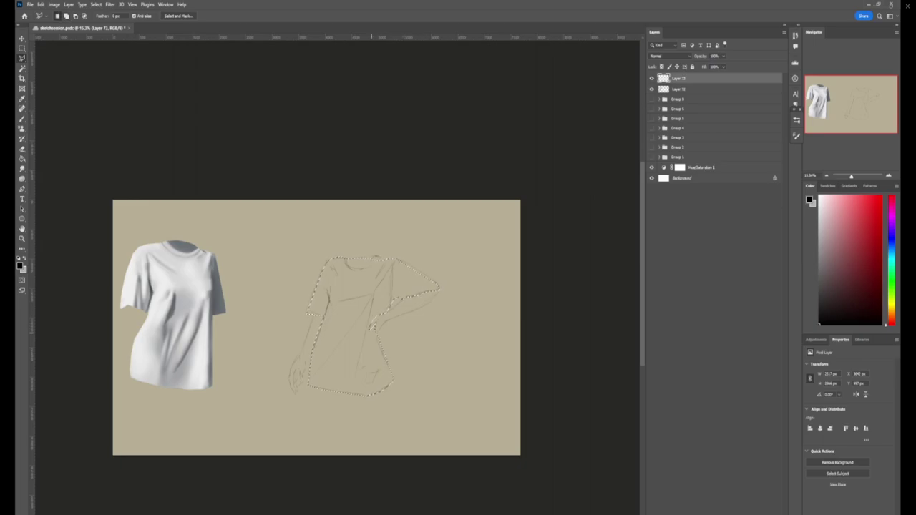
# - Fill the selected shirt area with flat light grey on new Layer 74
pyautogui.press('b')
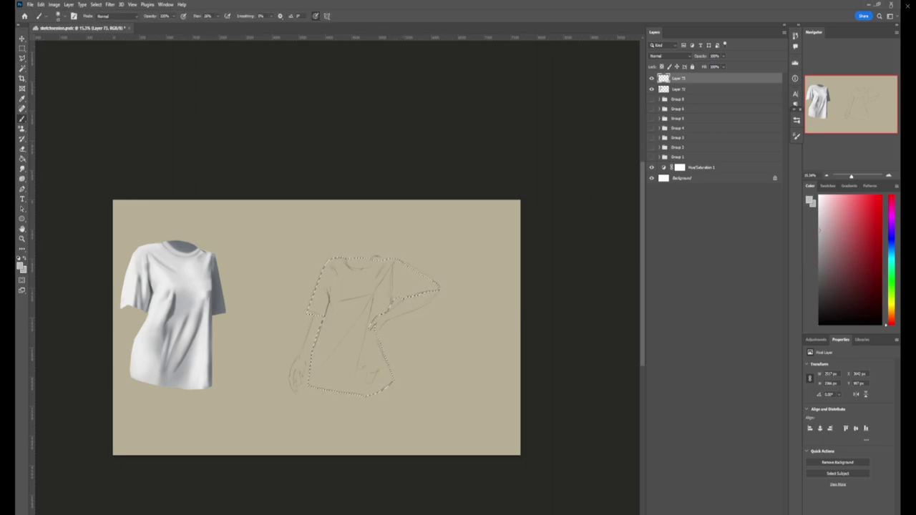
pyautogui.hotkey('alt', '[')
pyautogui.hotkey('alt', '[')
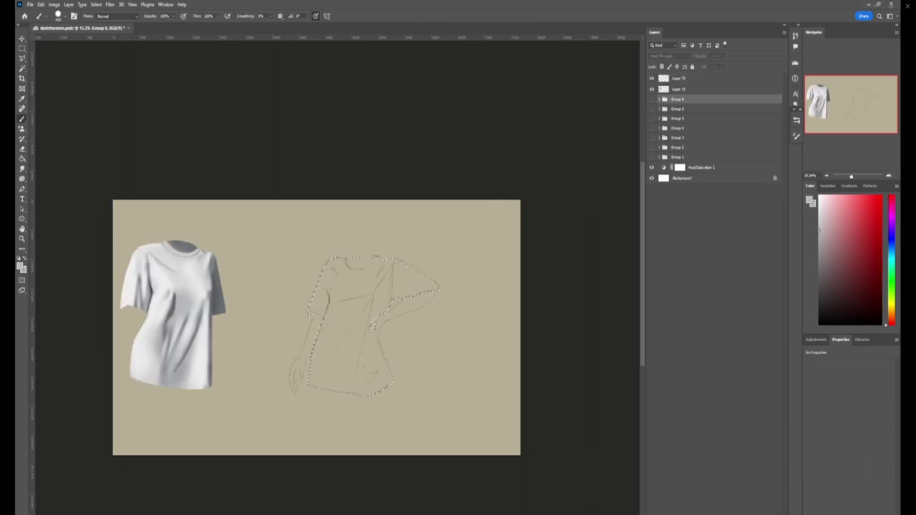
pyautogui.hotkey('ctrl', 'shift', 'alt', 'n')
pyautogui.moveTo(336, 287)
pyautogui.mouseDown()
pyautogui.moveTo(357, 343)
pyautogui.moveTo(415, 286)
pyautogui.moveTo(350, 358)
pyautogui.mouseUp()
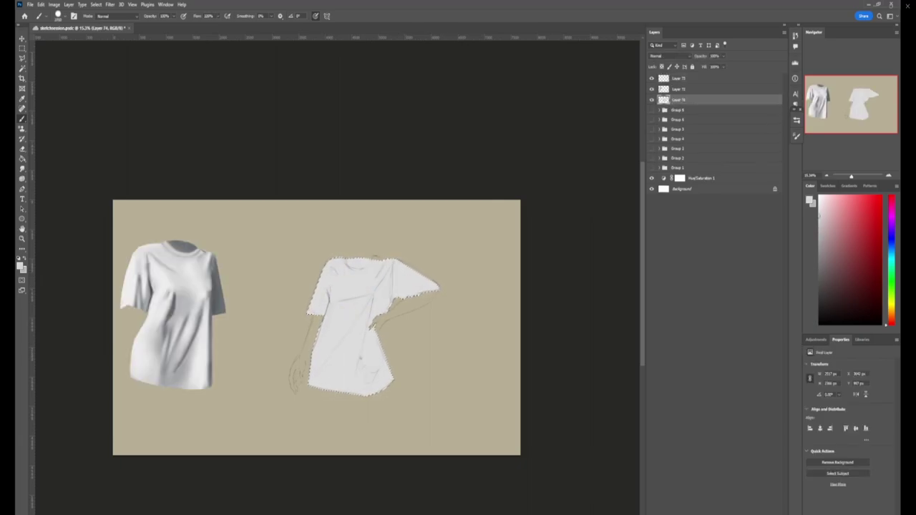
# - Deselect, add Layer 75, and paint the arm and hand in brown skin tone
pyautogui.hotkey('ctrl', 'd')
pyautogui.scroll(1, 315, 321)
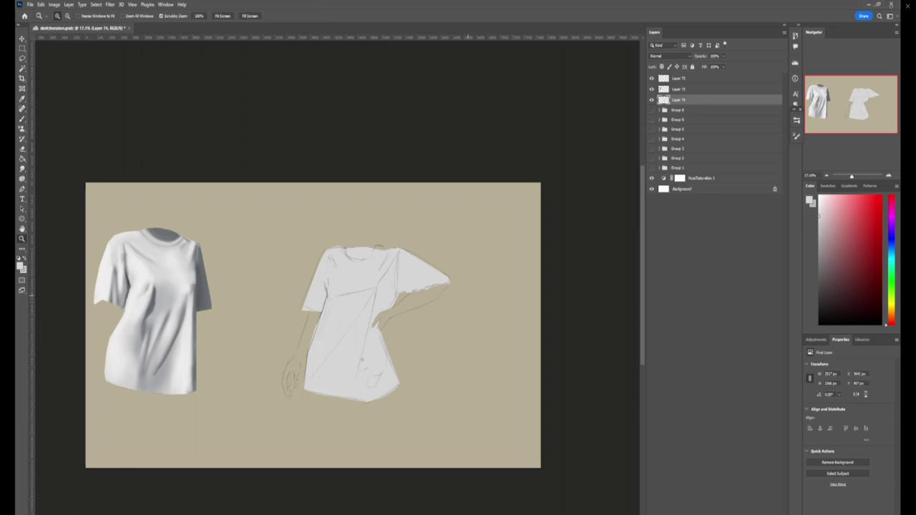
pyautogui.hotkey('ctrl', 'shift', 'alt', 'n')
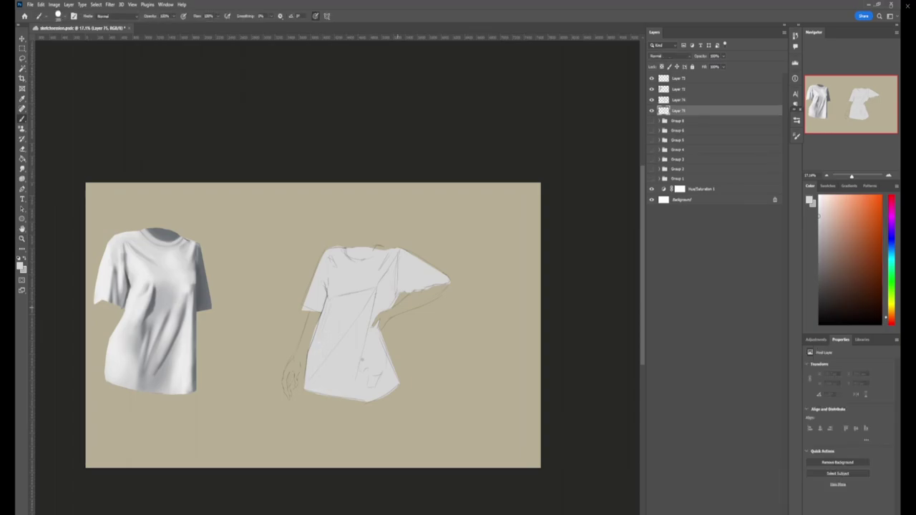
pyautogui.click(843, 203)
pyautogui.moveTo(413, 299)
pyautogui.mouseDown()
pyautogui.moveTo(430, 290)
pyautogui.moveTo(375, 325)
pyautogui.moveTo(389, 329)
pyautogui.moveTo(440, 292)
pyautogui.moveTo(420, 299)
pyautogui.mouseUp()
pyautogui.click(855, 234)
pyautogui.moveTo(319, 313); pyautogui.dragTo(285, 395)
pyautogui.moveTo(289, 362); pyautogui.dragTo(288, 390)
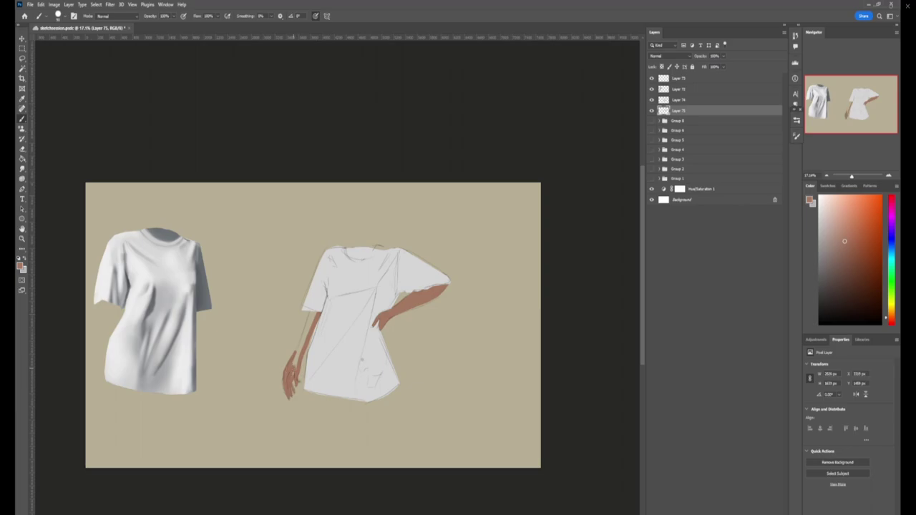
# - Redo the left forearm's skin tone and erase its edges to refine the shape
pyautogui.hotkey('ctrl', 'z')
pyautogui.hotkey('ctrl', 't')
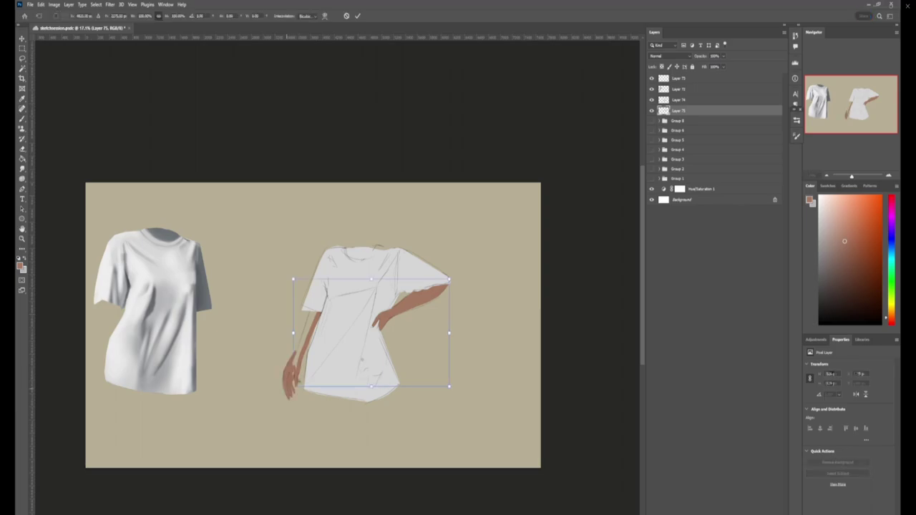
pyautogui.press('Return')
pyautogui.press('b')
pyautogui.moveTo(301, 346); pyautogui.dragTo(293, 366)
pyautogui.moveTo(310, 312); pyautogui.dragTo(295, 351)
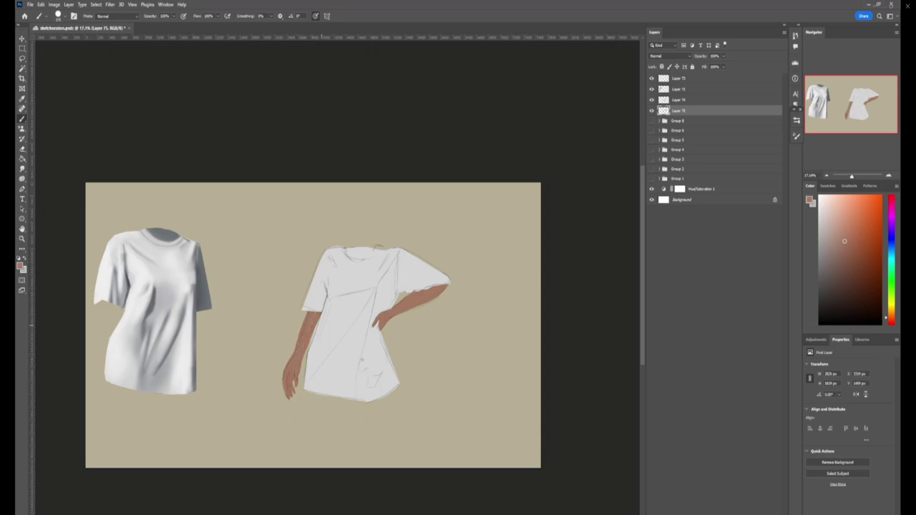
pyautogui.scroll(1, 201, 268)
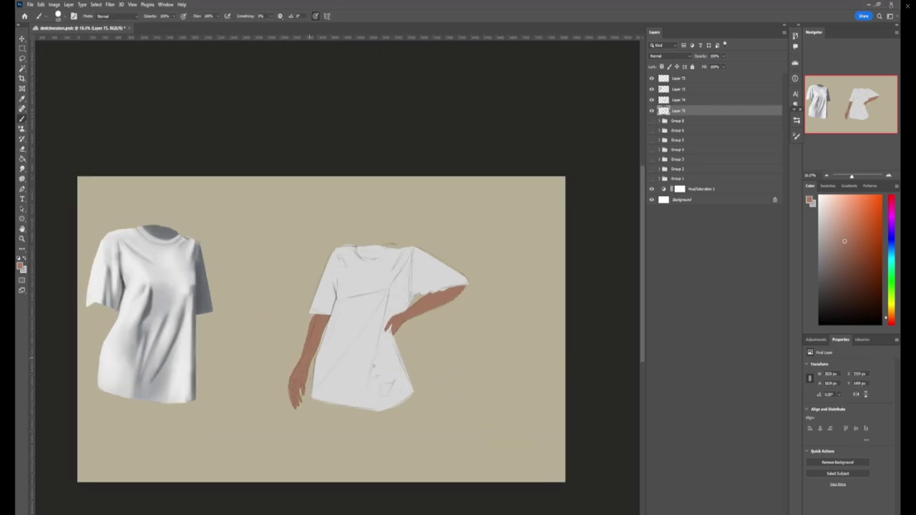
pyautogui.moveTo(314, 319)
pyautogui.mouseDown()
pyautogui.moveTo(295, 369)
pyautogui.moveTo(336, 349)
pyautogui.moveTo(429, 336)
pyautogui.moveTo(344, 337)
pyautogui.mouseUp()
# - Undo and redo one history step, then return to the Brush
pyautogui.press('b')
pyautogui.press('z')
pyautogui.hotkey('ctrl', 'z')
pyautogui.hotkey('ctrl', 'z')
pyautogui.hotkey('ctrl', 'z')
pyautogui.hotkey('ctrl', 'z')
pyautogui.hotkey('ctrl', 'z')
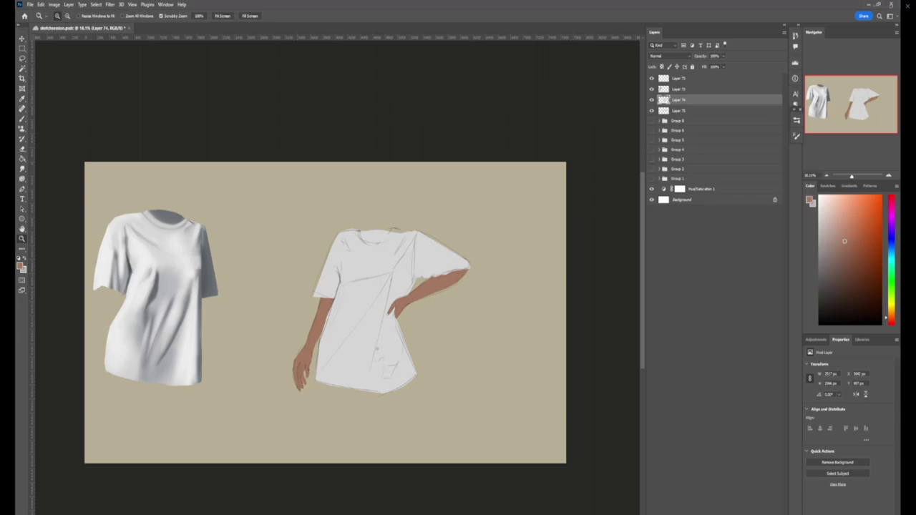
pyautogui.hotkey('ctrl', 'shift', 'z')
pyautogui.hotkey('ctrl', 'shift', 'z')
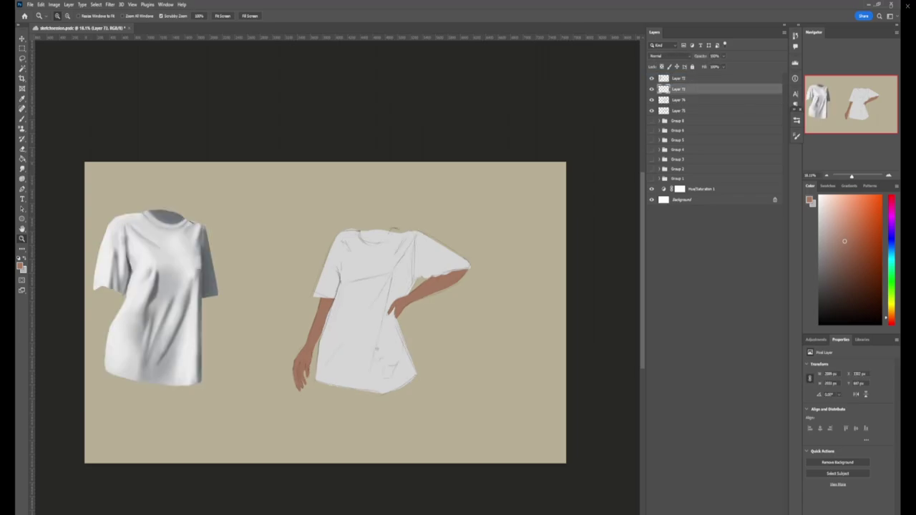
pyautogui.hotkey('ctrl', 'shift', 'z')
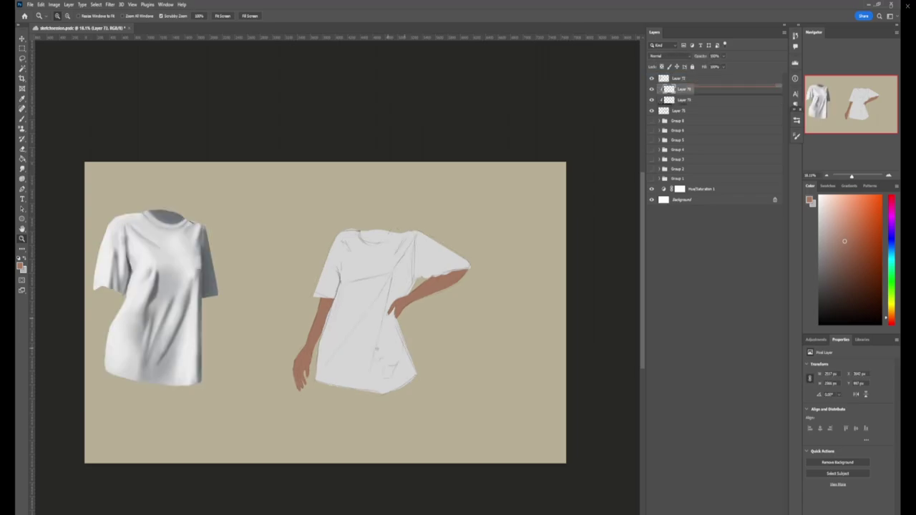
pyautogui.press('b')
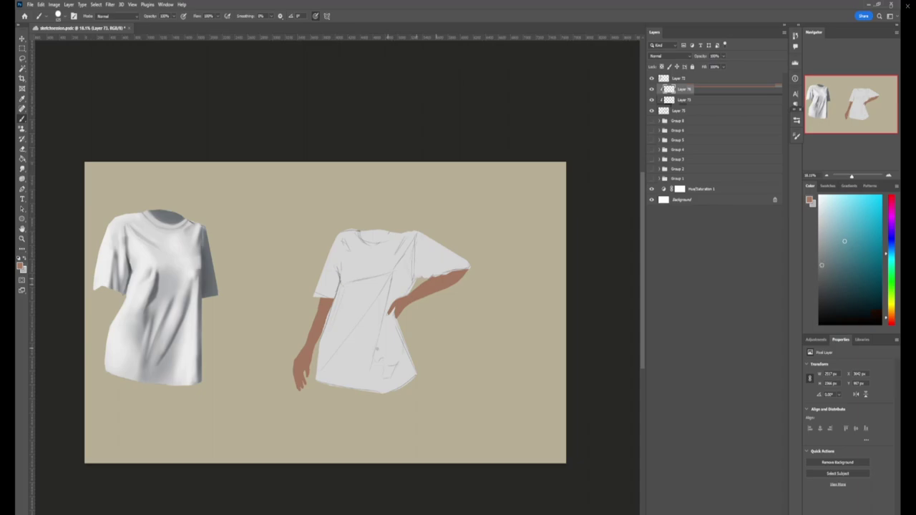
# - Redo the dark grey shadow strokes across the shirt front, left side, sleeve and collar
pyautogui.hotkey('ctrl', 'shift', 'z')
pyautogui.hotkey('ctrl', 'shift', 'z')
pyautogui.hotkey('ctrl', 'shift', 'z')
pyautogui.hotkey('ctrl', 'shift', 'z')
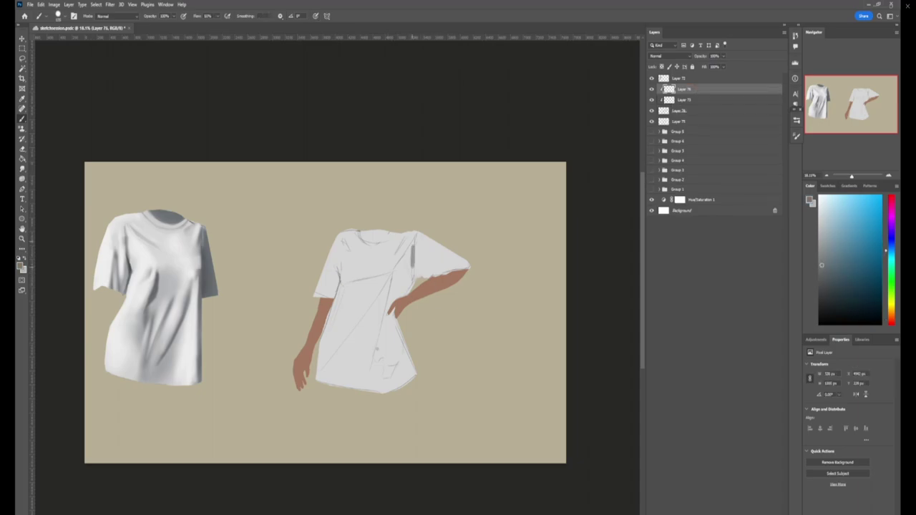
pyautogui.hotkey('ctrl', 'shift', 'z')
pyautogui.hotkey('ctrl', 'shift', 'z')
pyautogui.hotkey('ctrl', 'shift', 'z')
pyautogui.hotkey('ctrl', 'shift', 'z')
pyautogui.hotkey('ctrl', 'shift', 'z')
pyautogui.hotkey('ctrl', 'shift', 'z')
pyautogui.hotkey('ctrl', 'shift', 'z')
pyautogui.hotkey('ctrl', 'shift', 'z')
pyautogui.hotkey('ctrl', 'shift', 'z')
pyautogui.hotkey('ctrl', 'shift', 'z')
pyautogui.hotkey('ctrl', 'shift', 'z')
pyautogui.hotkey('ctrl', 'shift', 'z')
pyautogui.hotkey('ctrl', 'shift', 'z')
pyautogui.hotkey('ctrl', 'shift', 'z')
pyautogui.hotkey('ctrl', 'shift', 'z')
pyautogui.hotkey('ctrl', 'shift', 'z')
pyautogui.hotkey('ctrl', 'shift', 'z')
pyautogui.hotkey('ctrl', 'shift', 'z')
pyautogui.hotkey('ctrl', 'shift', 'z')
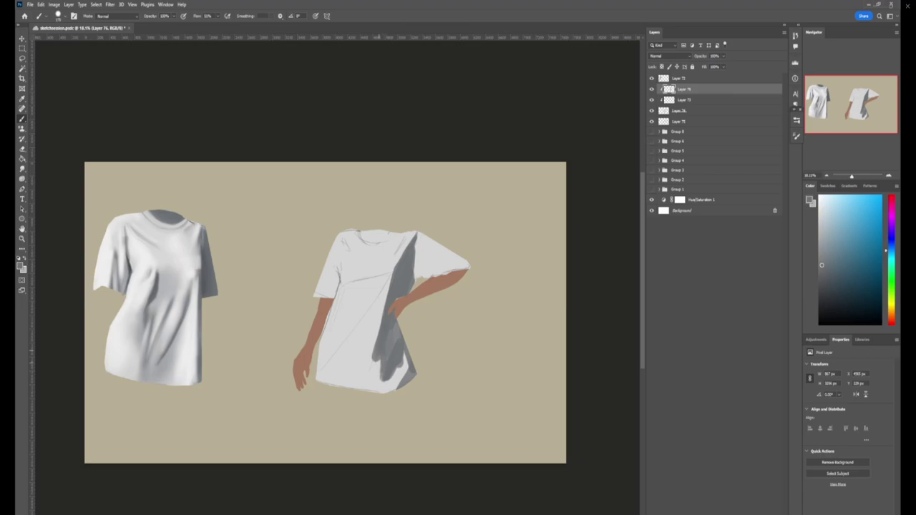
pyautogui.hotkey('ctrl', 'shift', 'z')
pyautogui.hotkey('ctrl', 'shift', 'z')
pyautogui.hotkey('ctrl', 'shift', 'z')
pyautogui.hotkey('ctrl', 'shift', 'z')
pyautogui.hotkey('ctrl', 'shift', 'z')
pyautogui.hotkey('ctrl', 'shift', 'z')
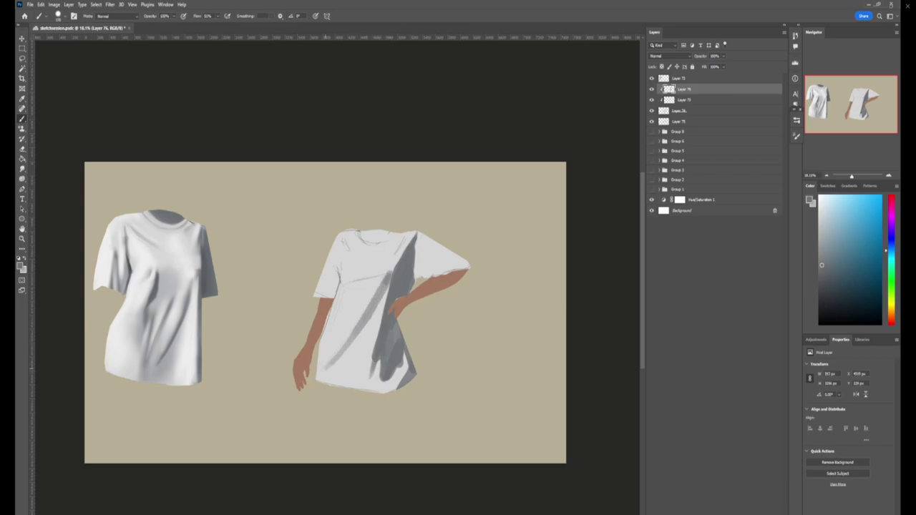
pyautogui.hotkey('ctrl', 'shift', 'z')
pyautogui.hotkey('ctrl', 'shift', 'z')
pyautogui.hotkey('ctrl', 'shift', 'z')
pyautogui.hotkey('ctrl', 'shift', 'z')
pyautogui.hotkey('ctrl', 'shift', 'z')
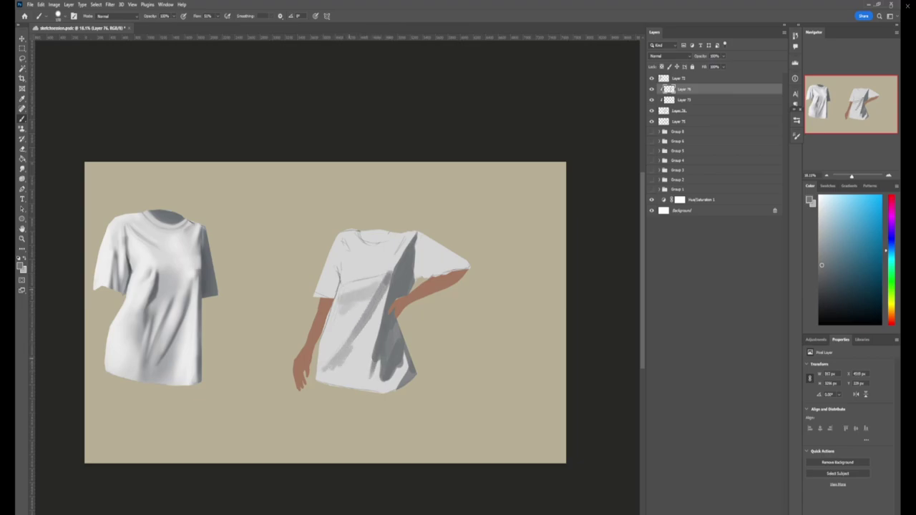
pyautogui.hotkey('ctrl', 'shift', 'z')
pyautogui.hotkey('ctrl', 'shift', 'z')
pyautogui.hotkey('ctrl', 'shift', 'z')
pyautogui.hotkey('ctrl', 'shift', 'z')
pyautogui.hotkey('ctrl', 'shift', 'z')
pyautogui.hotkey('ctrl', 'shift', 'z')
pyautogui.hotkey('ctrl', 'shift', 'z')
pyautogui.hotkey('ctrl', 'shift', 'z')
pyautogui.hotkey('ctrl', 'shift', 'z')
pyautogui.hotkey('ctrl', 'shift', 'z')
pyautogui.hotkey('ctrl', 'shift', 'z')
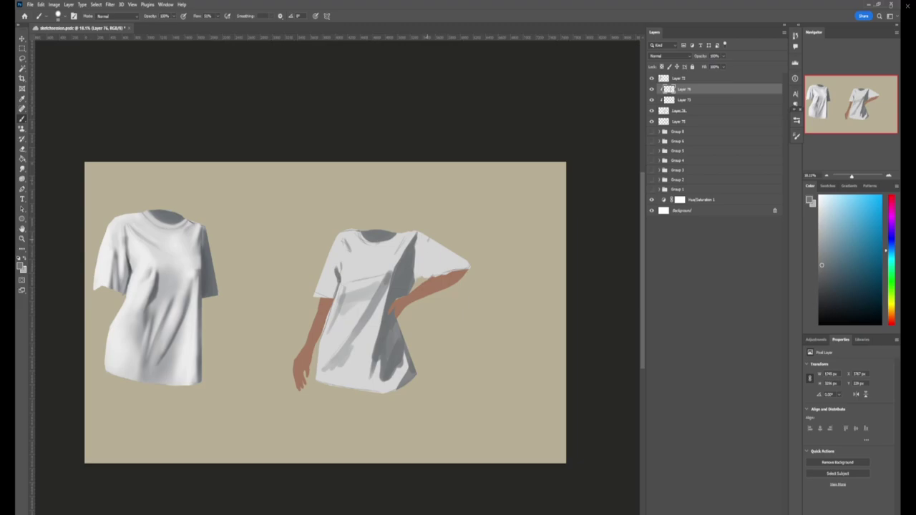
pyautogui.hotkey('ctrl', 'shift', 'z')
pyautogui.hotkey('ctrl', 'shift', 'z')
pyautogui.hotkey('ctrl', 'shift', 'z')
pyautogui.hotkey('ctrl', 'shift', 'z')
pyautogui.hotkey('ctrl', 'shift', 'z')
pyautogui.hotkey('ctrl', 'shift', 'z')
pyautogui.hotkey('ctrl', 'shift', 'z')
pyautogui.hotkey('ctrl', 'shift', 'z')
pyautogui.hotkey('ctrl', 'shift', 'z')
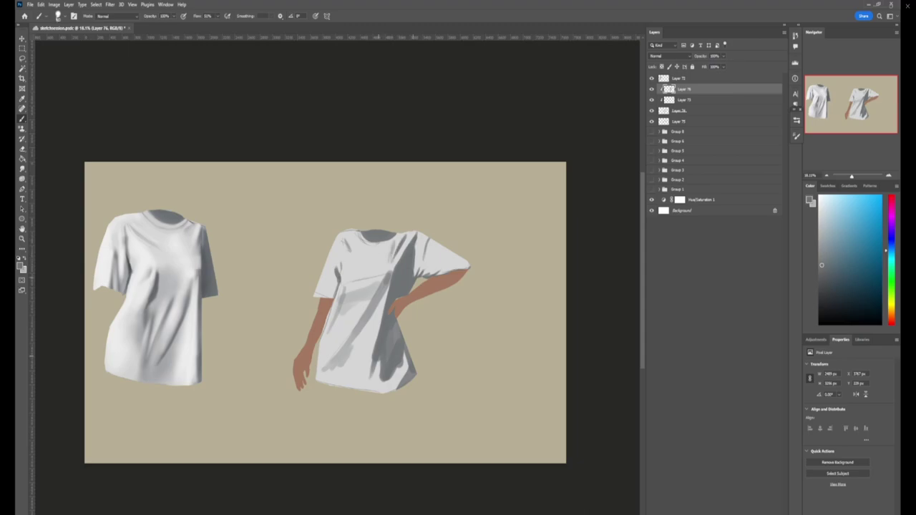
pyautogui.hotkey('ctrl', 'shift', 'z')
pyautogui.hotkey('ctrl', 'shift', 'z')
pyautogui.hotkey('ctrl', 'shift', 'z')
pyautogui.press('r')
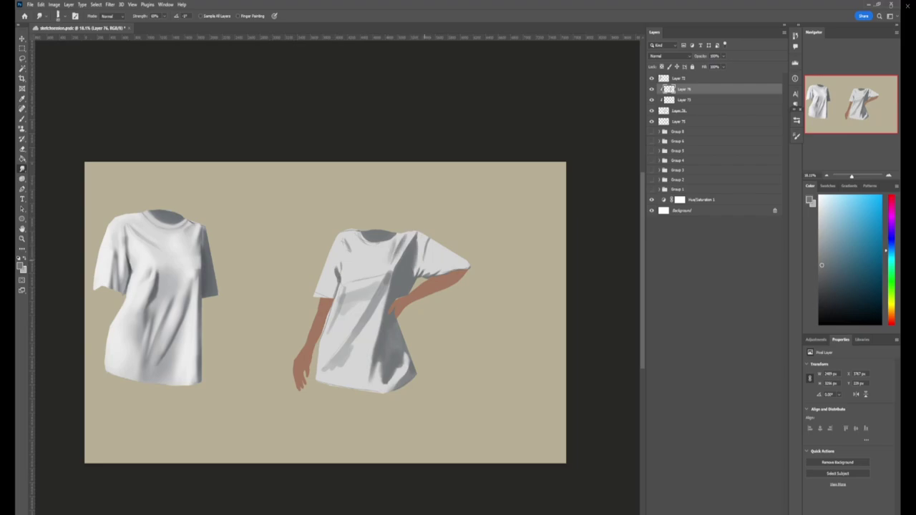
# - Smudge the grey shadow strokes down toward the right shirt's lower-left hem
pyautogui.moveTo(383, 293); pyautogui.dragTo(329, 371)
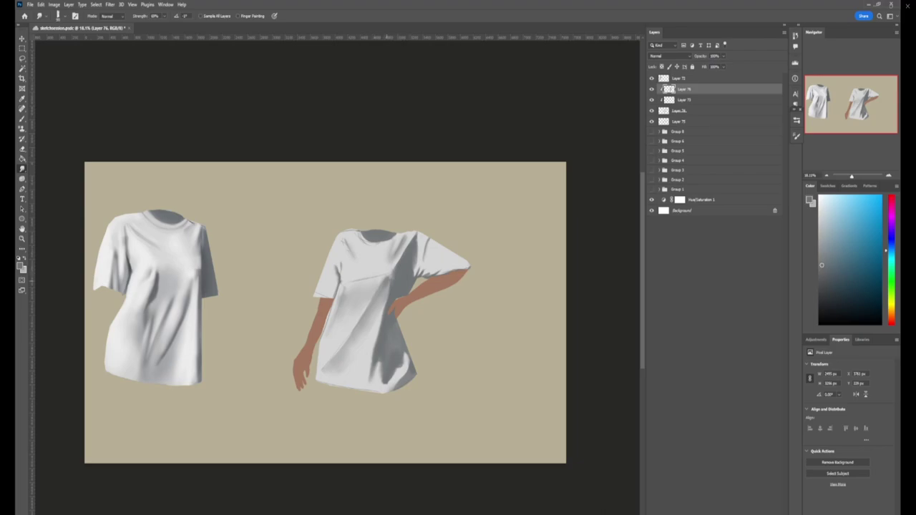
pyautogui.press('b')
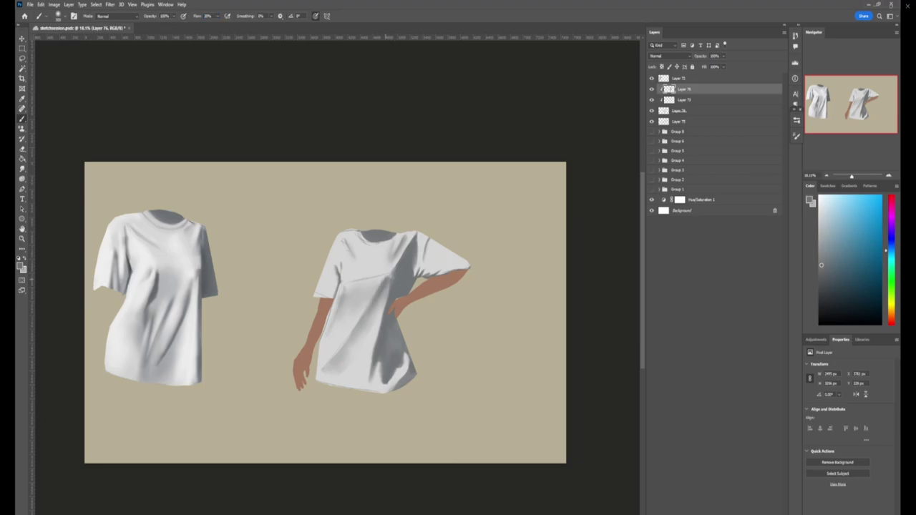
# - Paint warm off-white highlights across the shirt's chest, body, shoulder and lower hem
pyautogui.keyDown('alt'); pyautogui.click(339, 351); pyautogui.keyUp('alt')
pyautogui.moveTo(387, 290); pyautogui.dragTo(387, 286)
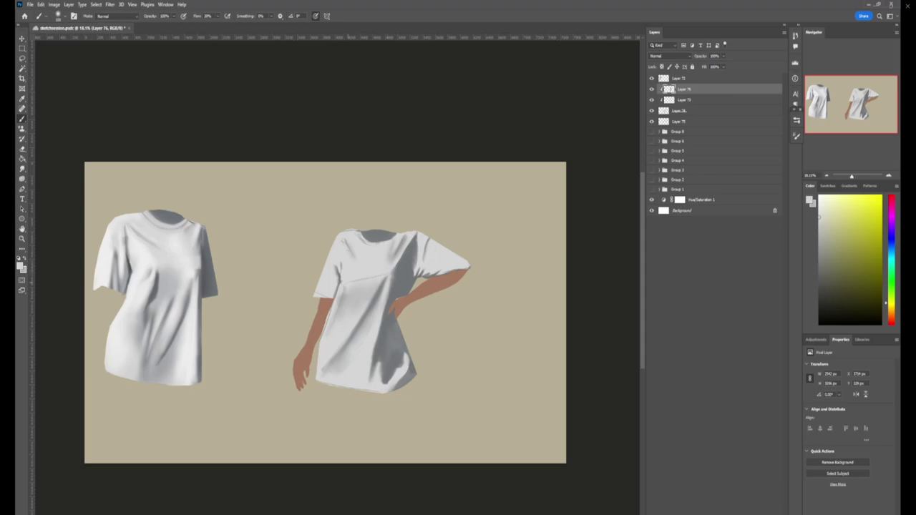
pyautogui.moveTo(350, 281)
pyautogui.mouseDown()
pyautogui.moveTo(376, 272)
pyautogui.moveTo(357, 259)
pyautogui.moveTo(369, 297)
pyautogui.moveTo(361, 309)
pyautogui.mouseUp()
pyautogui.moveTo(339, 339); pyautogui.dragTo(324, 349)
pyautogui.moveTo(338, 292); pyautogui.dragTo(339, 306)
pyautogui.moveTo(341, 241)
pyautogui.mouseDown()
pyautogui.moveTo(354, 231)
pyautogui.moveTo(390, 250)
pyautogui.moveTo(404, 235)
pyautogui.moveTo(405, 244)
pyautogui.mouseUp()
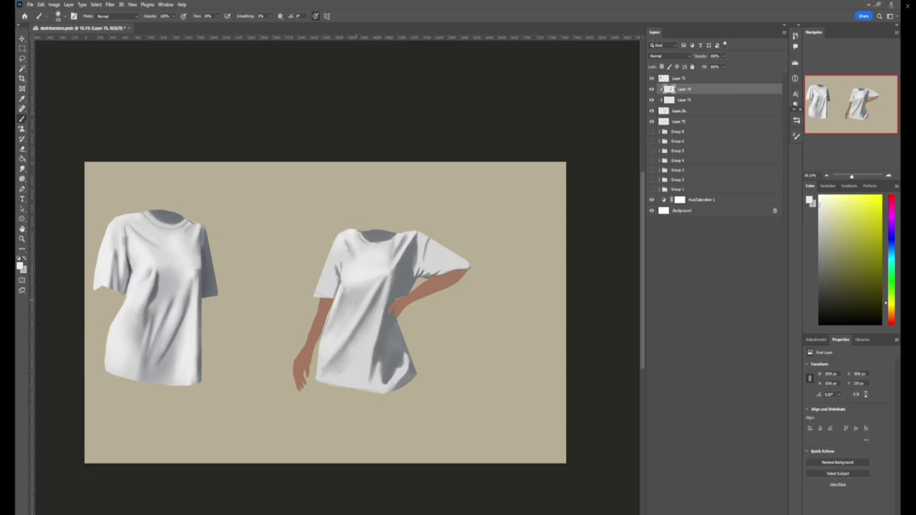
pyautogui.moveTo(324, 382); pyautogui.dragTo(351, 358)
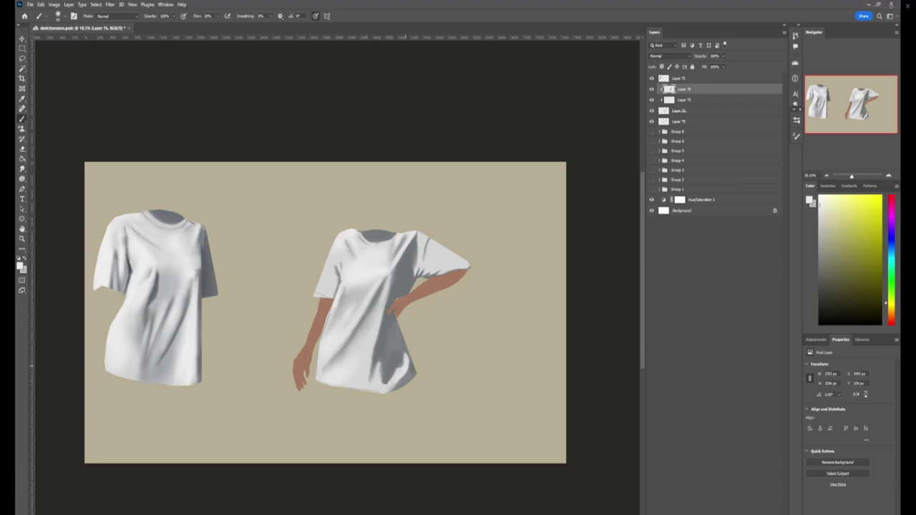
pyautogui.moveTo(389, 382)
pyautogui.mouseDown()
pyautogui.moveTo(395, 372)
pyautogui.moveTo(380, 373)
pyautogui.moveTo(373, 345)
pyautogui.mouseUp()
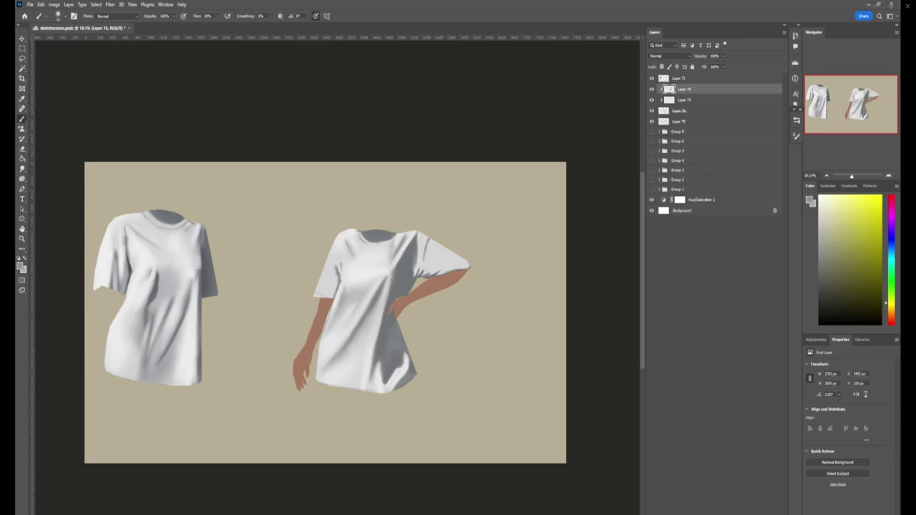
# - Sample new paint colours: dark tan, pinkish tan, light and dark greys, red-orange
pyautogui.keyDown('alt'); pyautogui.click(372, 357); pyautogui.keyUp('alt')
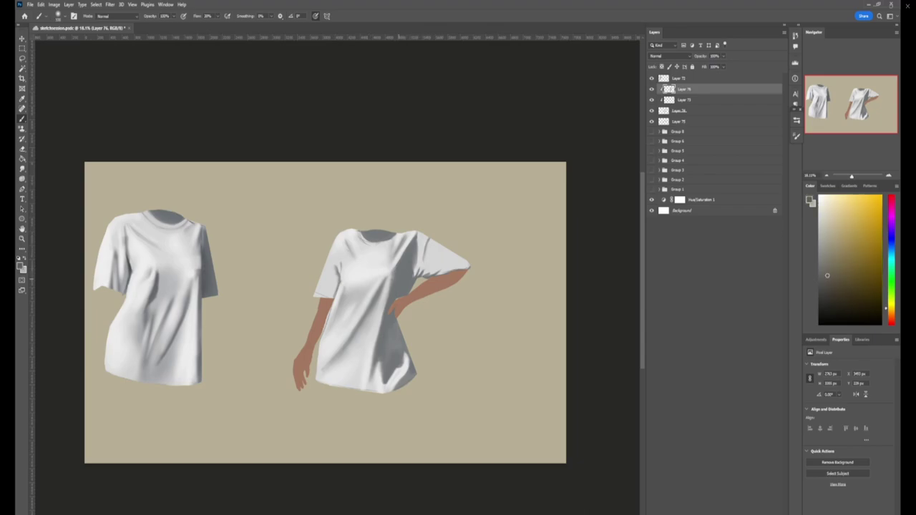
pyautogui.keyDown('alt'); pyautogui.click(392, 309); pyautogui.keyUp('alt')
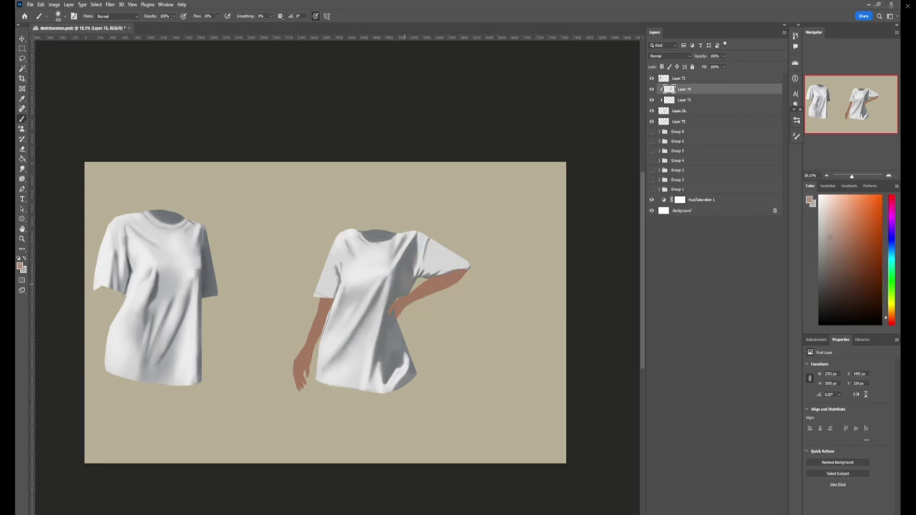
pyautogui.keyDown('alt'); pyautogui.click(406, 261); pyautogui.keyUp('alt')
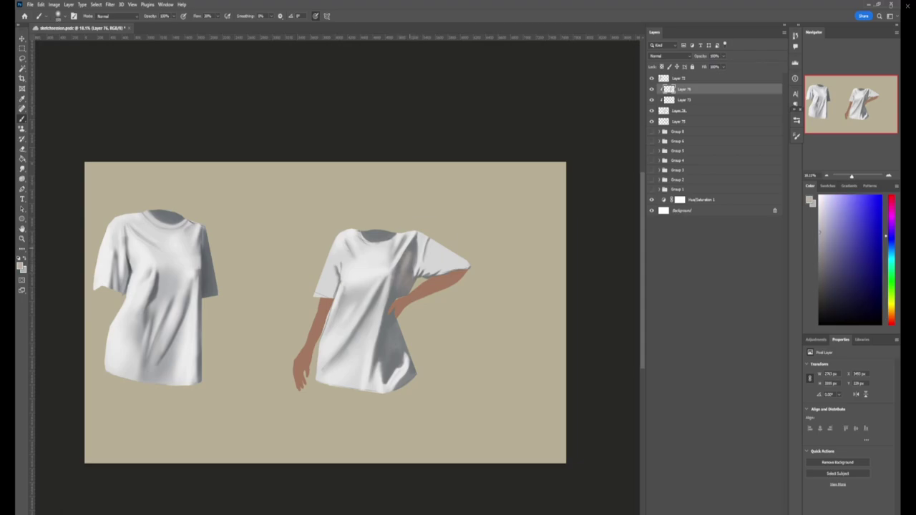
pyautogui.keyDown('alt'); pyautogui.click(406, 272); pyautogui.keyUp('alt')
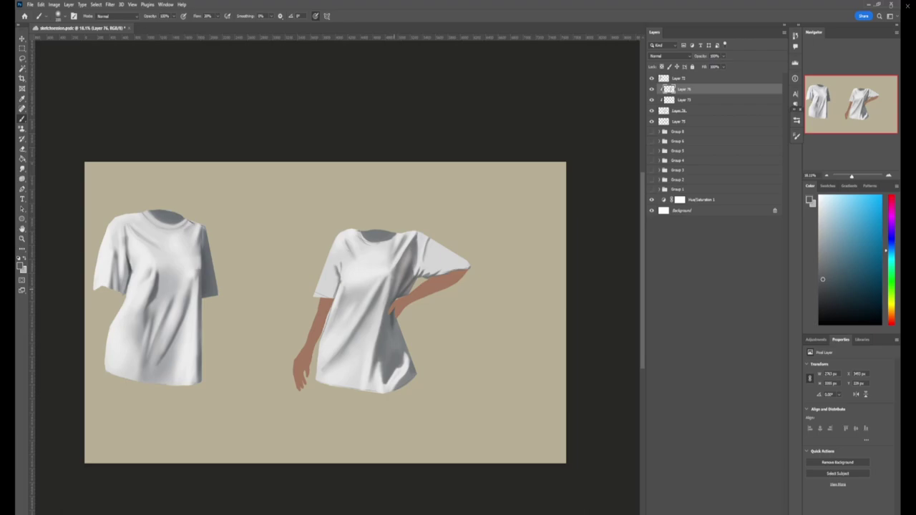
pyautogui.keyDown('alt'); pyautogui.click(401, 275); pyautogui.keyUp('alt')
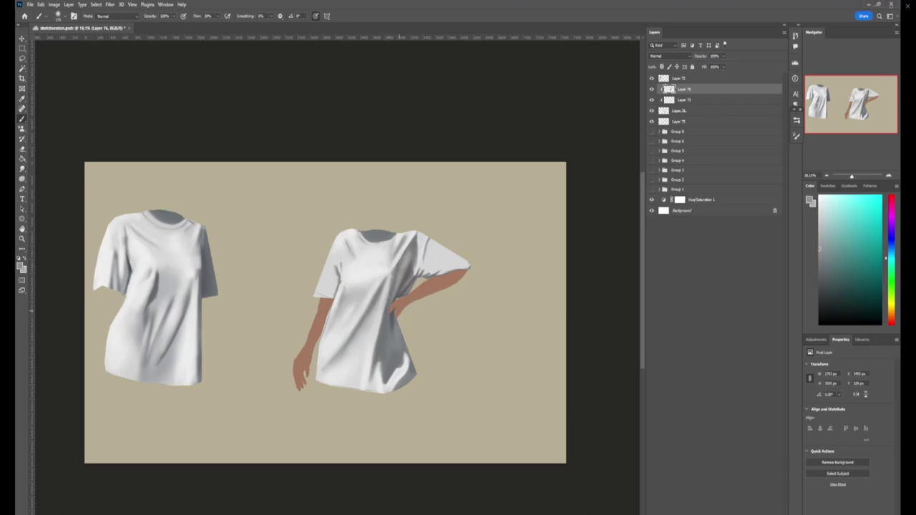
pyautogui.keyDown('alt'); pyautogui.click(400, 275); pyautogui.keyUp('alt')
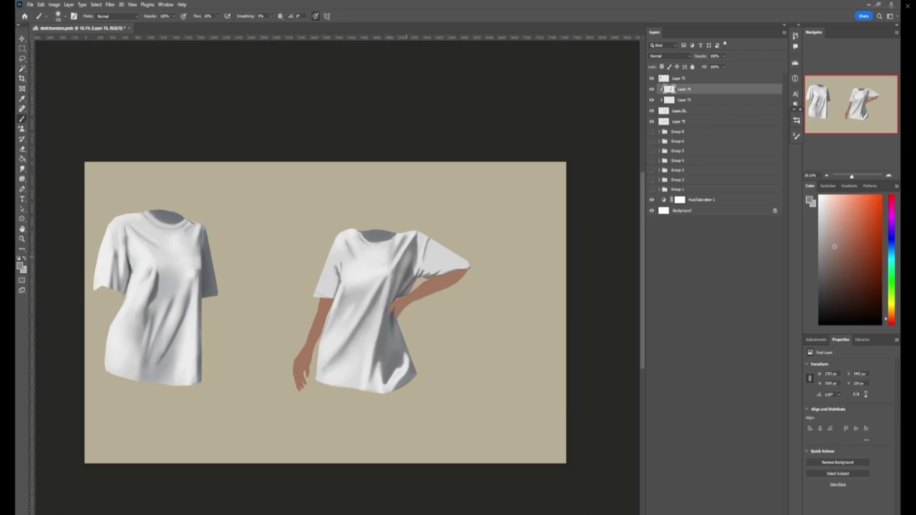
pyautogui.press('z')
pyautogui.moveTo(423, 331)
pyautogui.mouseDown()
pyautogui.moveTo(358, 331)
pyautogui.moveTo(415, 331)
pyautogui.mouseUp()
pyautogui.press('b')
pyautogui.press('x')
pyautogui.press('x')
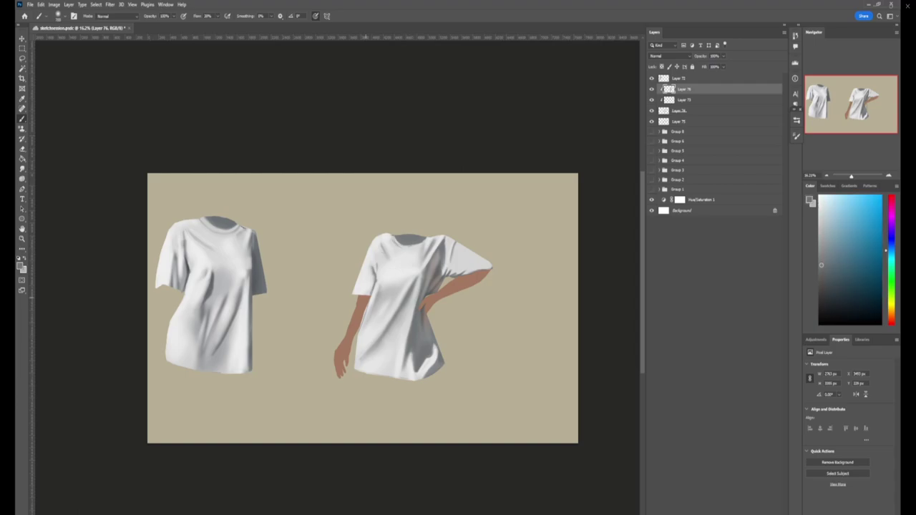
pyautogui.press('x')
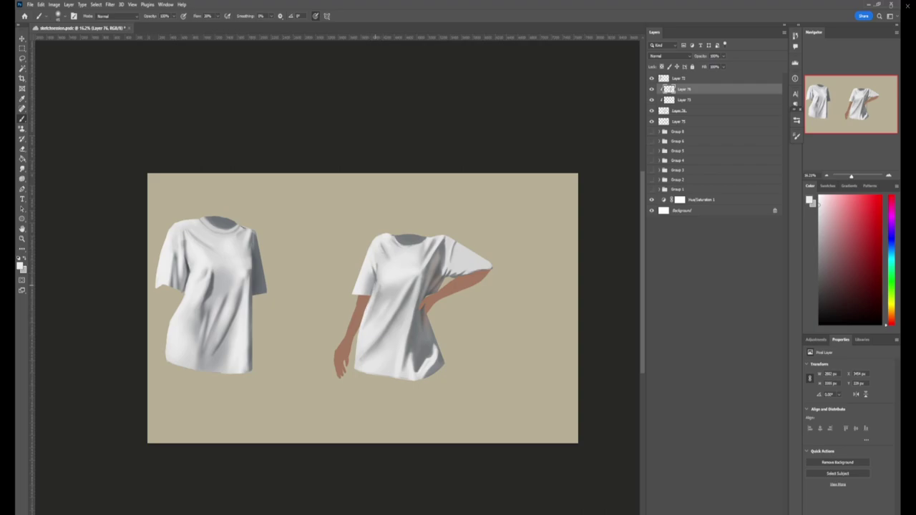
pyautogui.press('x')
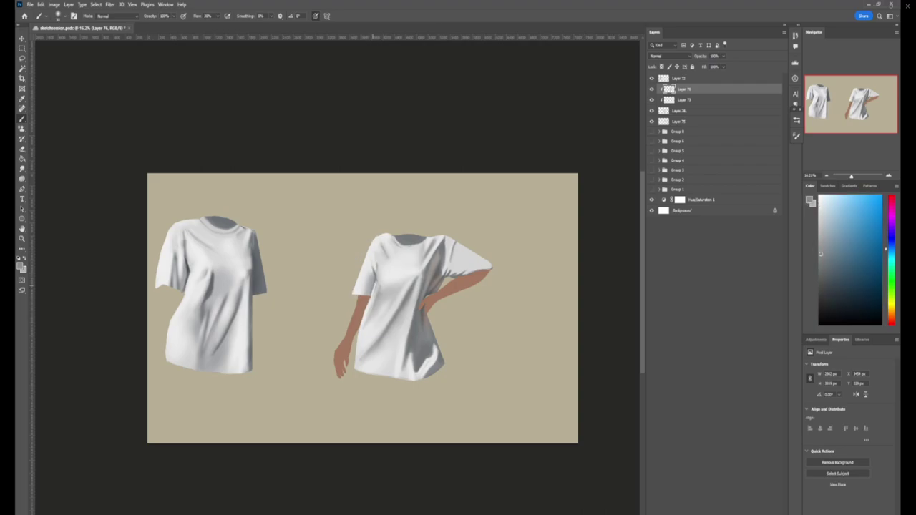
pyautogui.press('z')
pyautogui.moveTo(390, 279)
pyautogui.mouseDown()
pyautogui.moveTo(358, 279)
pyautogui.moveTo(376, 279)
pyautogui.mouseUp()
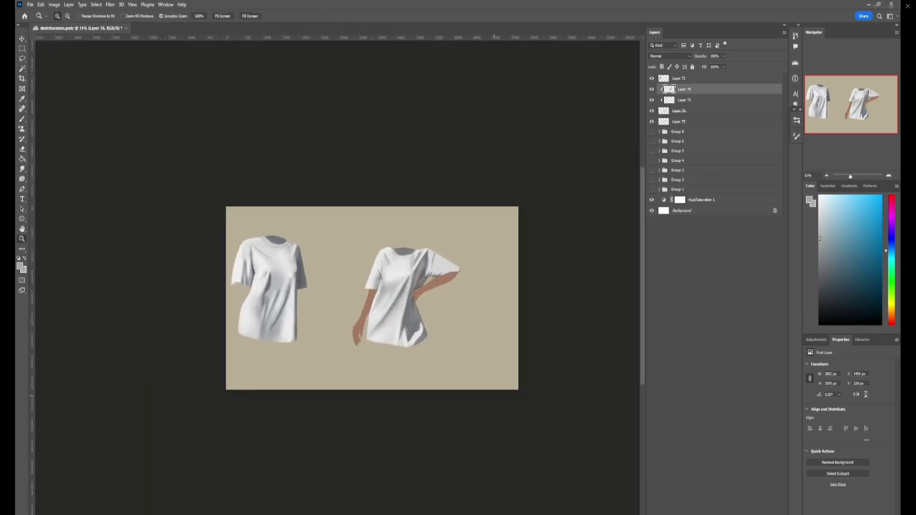